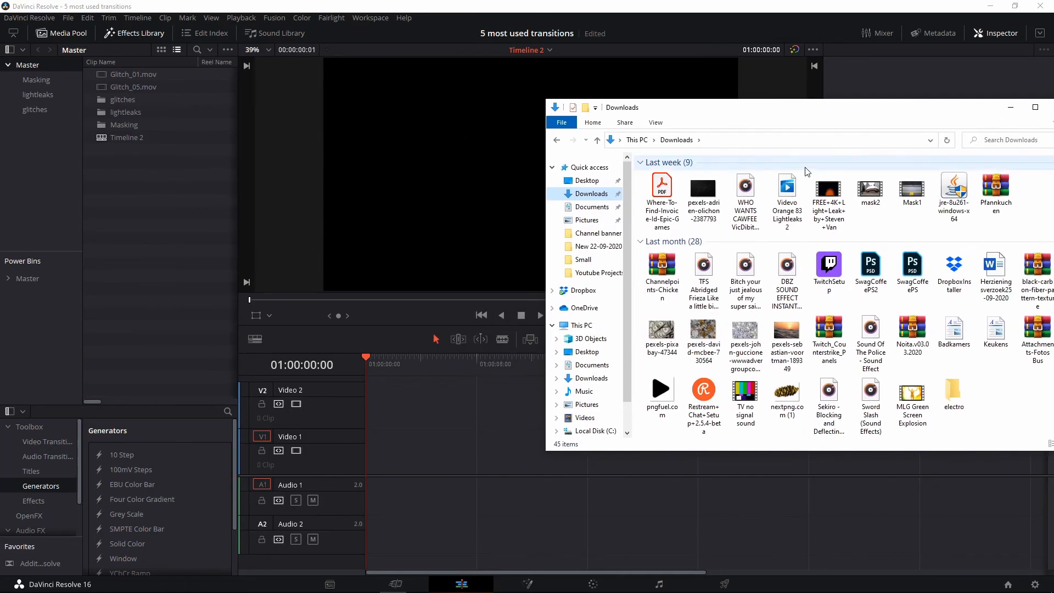
Import mask2.mp4 and Mask1.mp4, lay them back to back on V1, and delete Mask1's audio
{"action": "left_click_drag", "start_coordinate": [871, 197], "coordinate": [146, 216]}
{"action": "left_click_drag", "start_coordinate": [913, 189], "coordinate": [160, 212]}
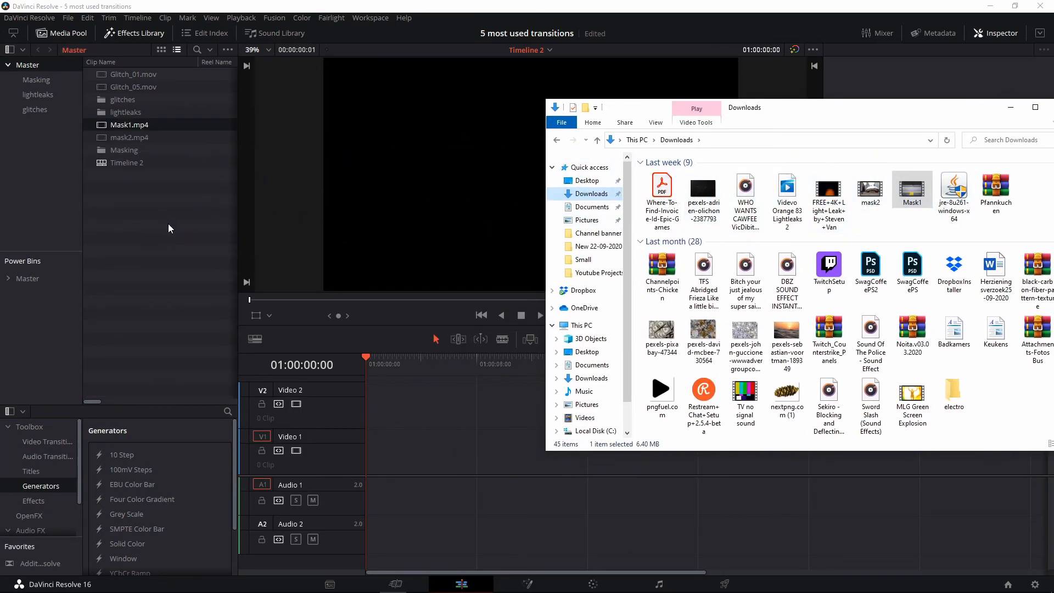
{"action": "left_click_drag", "start_coordinate": [132, 125], "coordinate": [393, 445]}
{"action": "left_click", "coordinate": [415, 496], "text": "alt"}
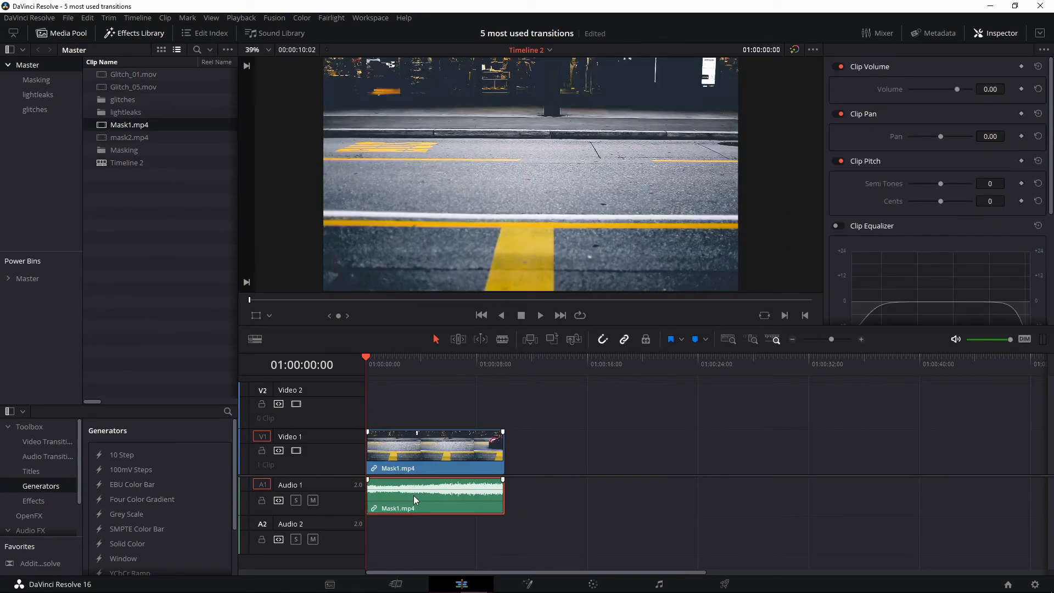
{"action": "key", "text": "Delete"}
{"action": "left_click_drag", "start_coordinate": [129, 136], "coordinate": [502, 450]}
{"action": "left_click", "coordinate": [503, 453]}
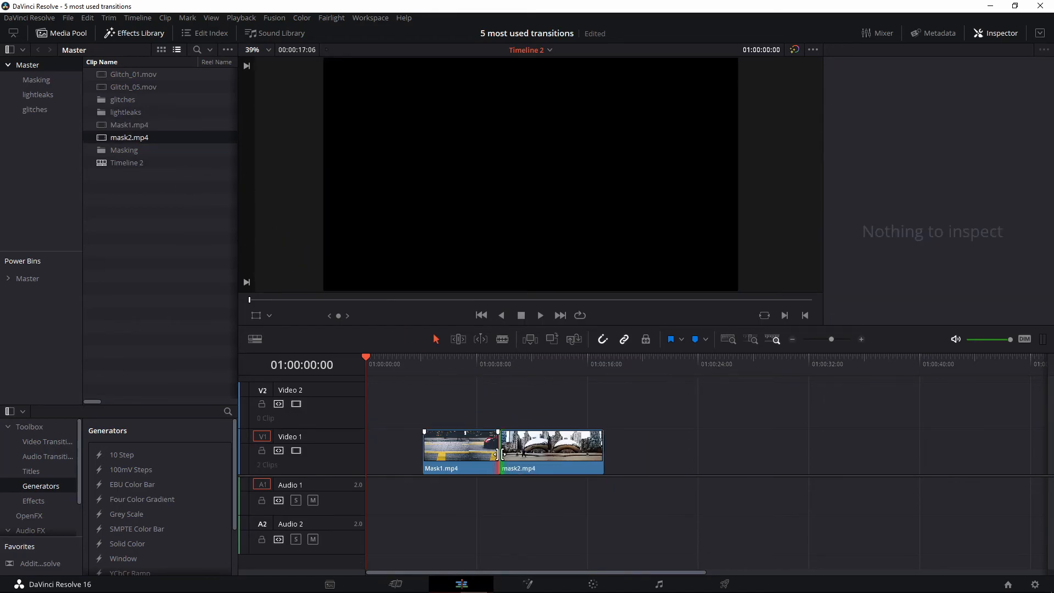
Add a 12-frame Cross Dissolve at the Mask1/mask2 cut, trimming the clips to fit
{"action": "right_click", "coordinate": [500, 454]}
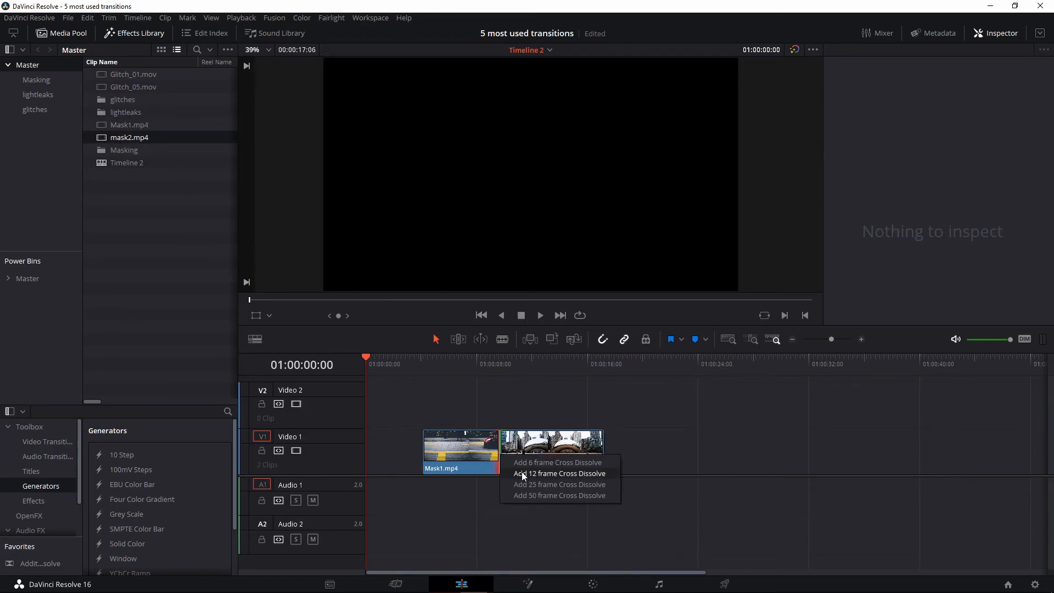
{"action": "left_click", "coordinate": [522, 473]}
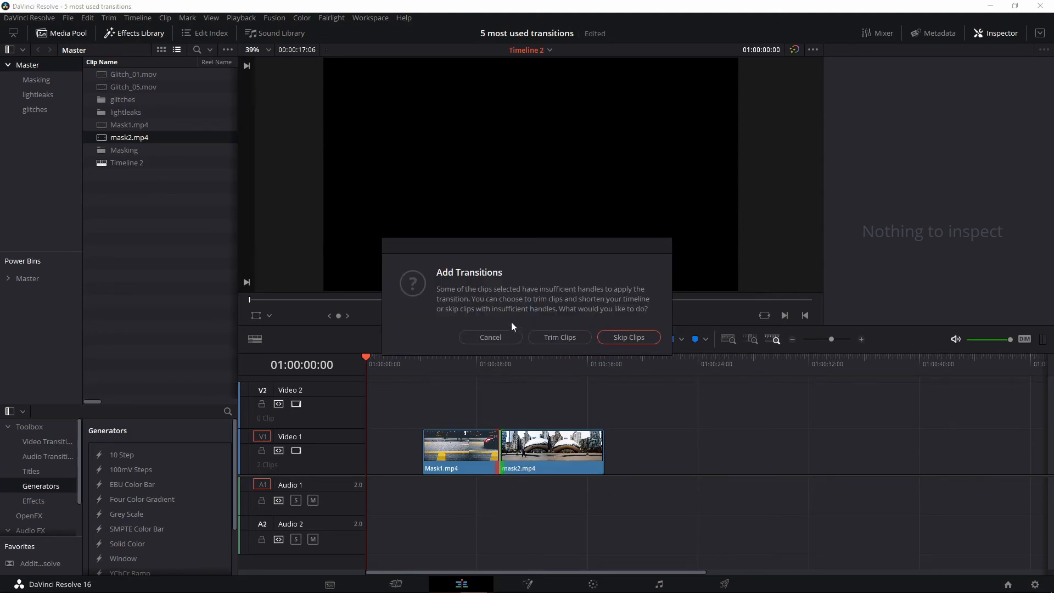
{"action": "left_click", "coordinate": [564, 337]}
Play back the cross dissolve from just before the cut
{"action": "left_click", "coordinate": [480, 387]}
{"action": "left_click", "coordinate": [468, 359]}
{"action": "key", "text": "space"}
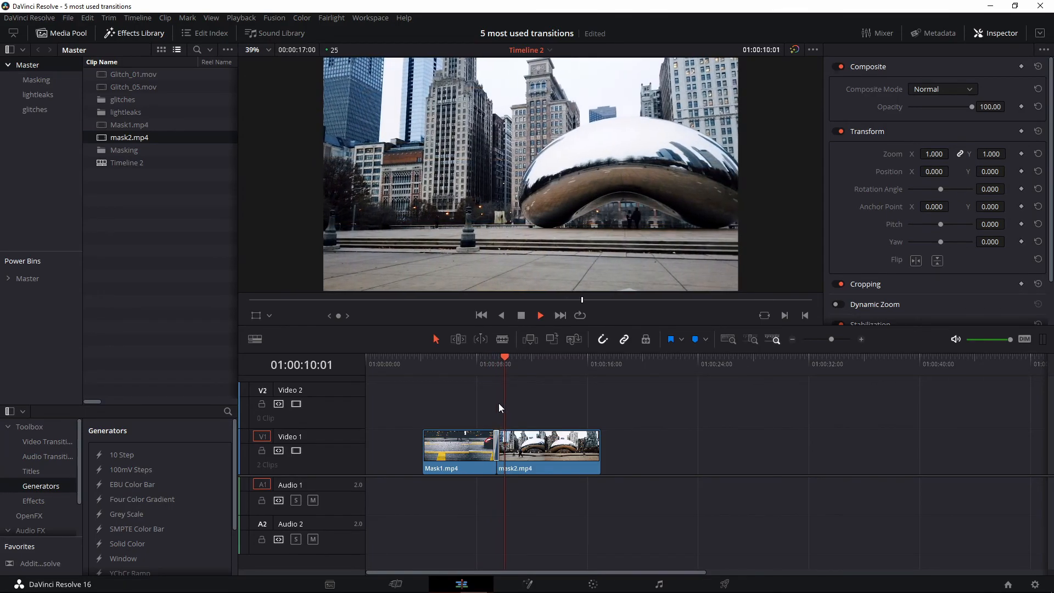
{"action": "left_click", "coordinate": [473, 358]}
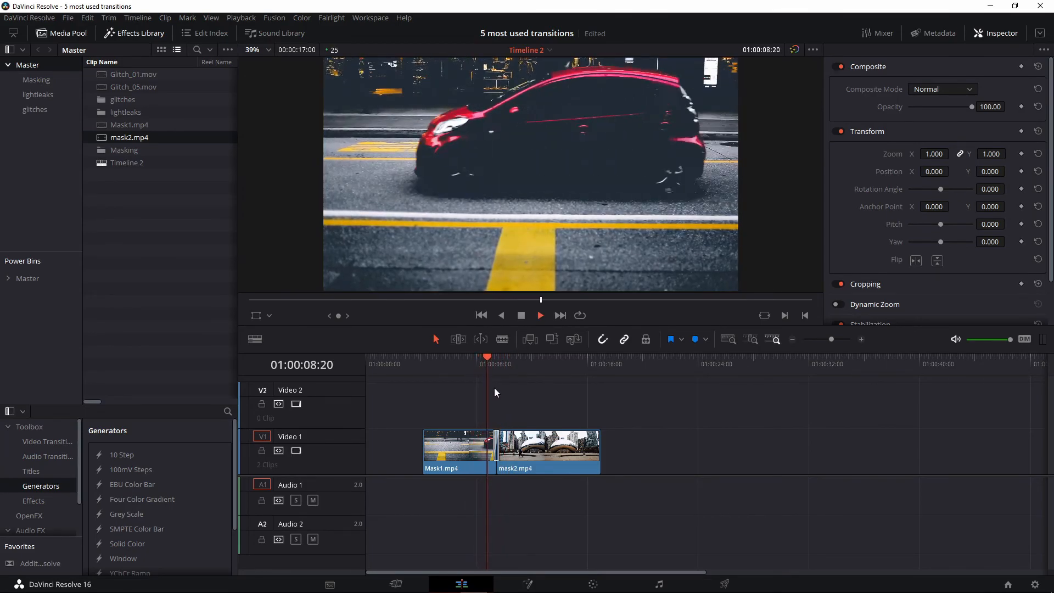
{"action": "key", "text": "space"}
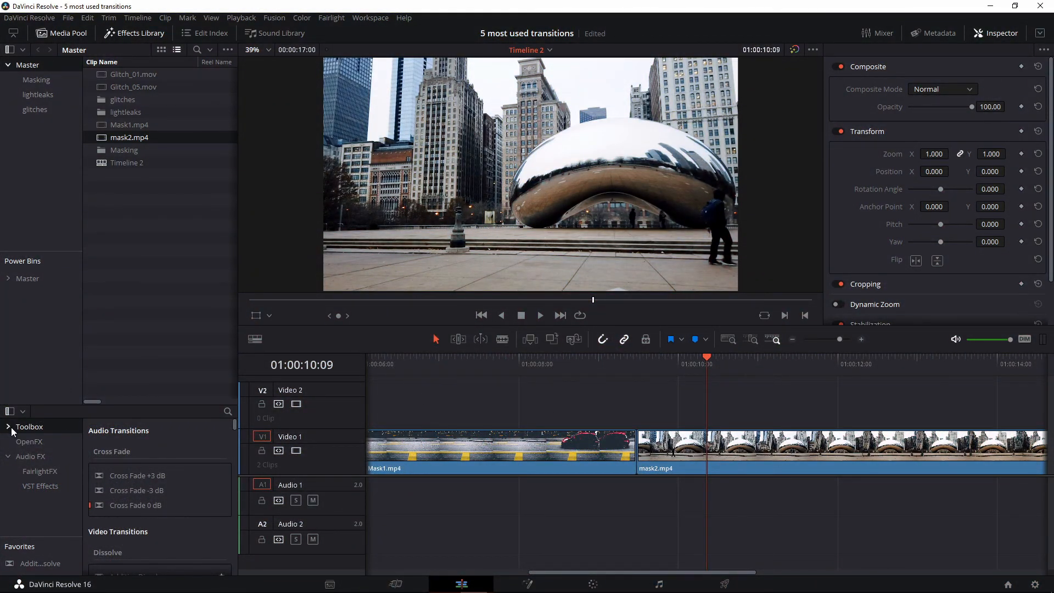
Drag the Push transition from Video Transitions onto the Mask1/mask2 cut and play it back
{"action": "left_click", "coordinate": [8, 427]}
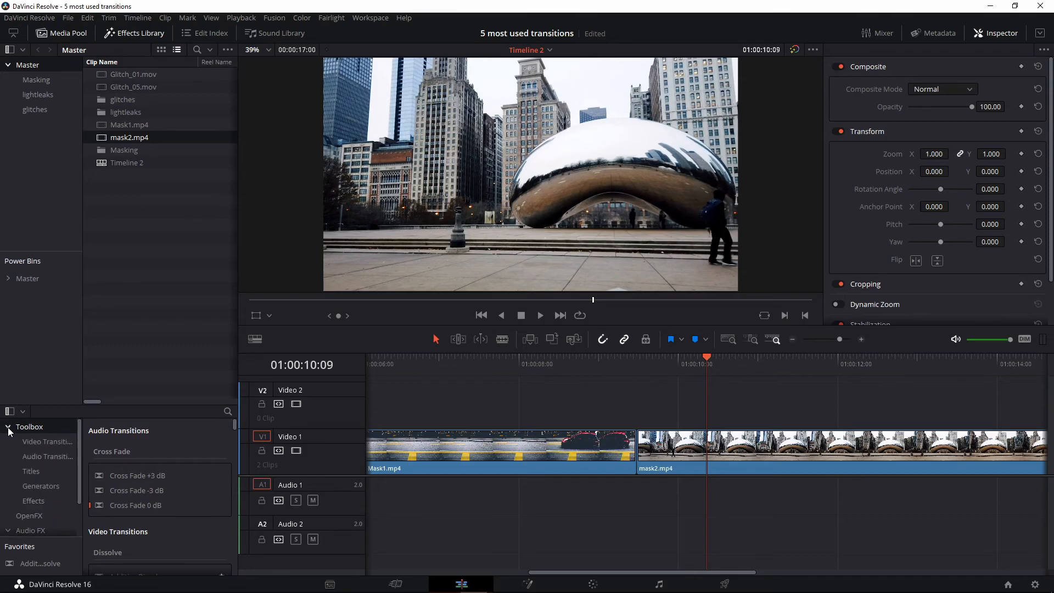
{"action": "left_click", "coordinate": [35, 443]}
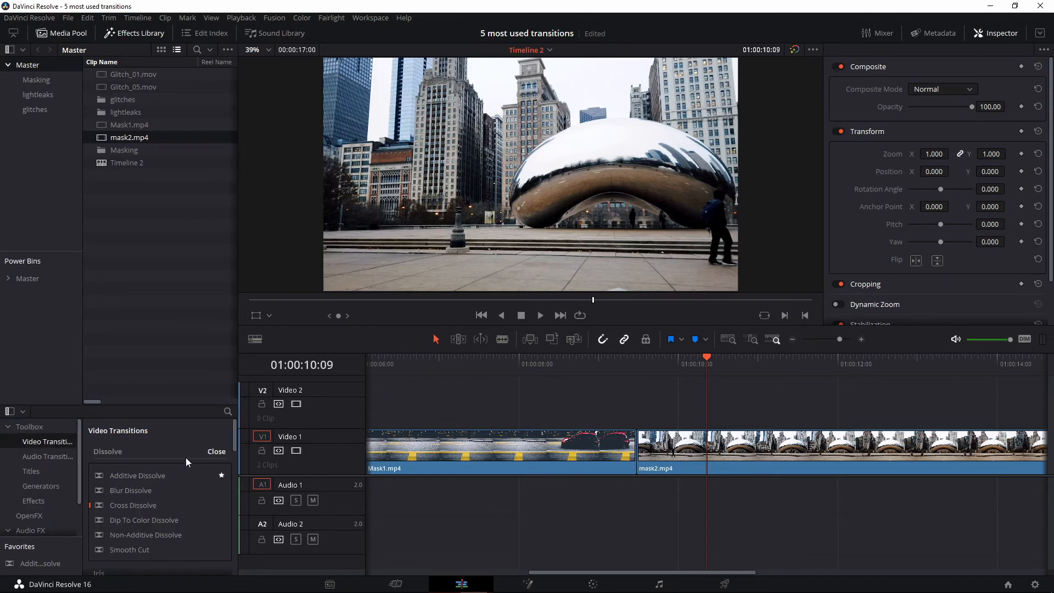
{"action": "scroll", "coordinate": [202, 444], "scroll_direction": "down", "scroll_amount": 5}
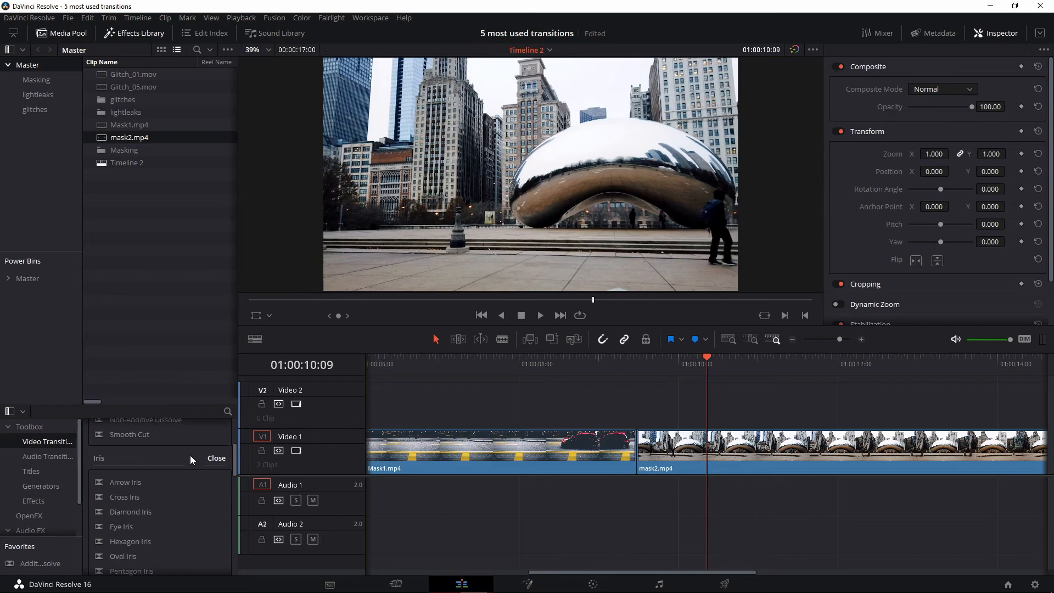
{"action": "scroll", "coordinate": [191, 459], "scroll_direction": "down", "scroll_amount": 8}
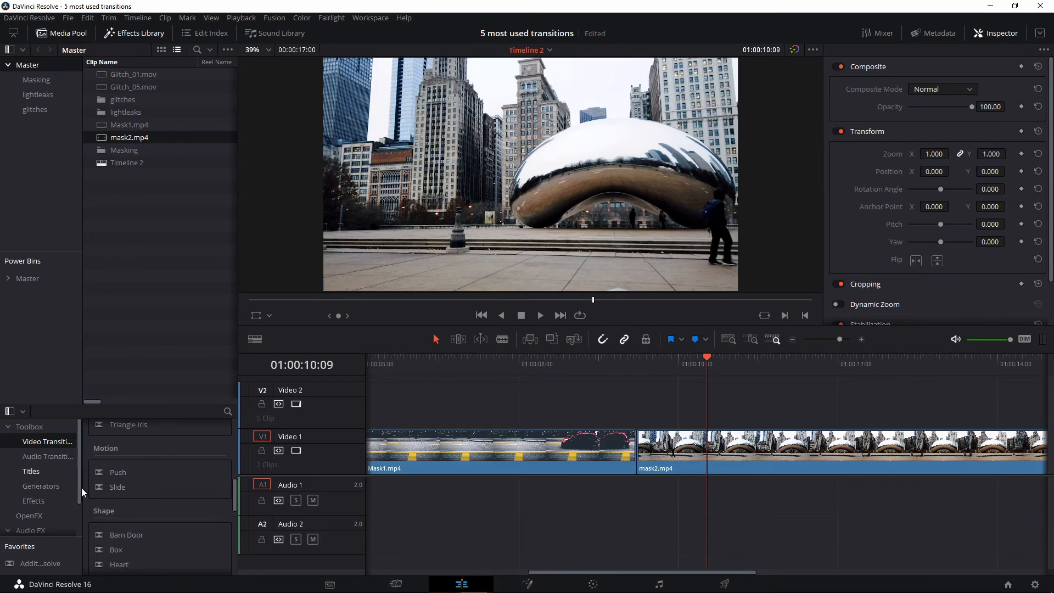
{"action": "left_click_drag", "start_coordinate": [120, 472], "coordinate": [643, 445]}
{"action": "left_click_drag", "start_coordinate": [593, 360], "coordinate": [616, 365]}
{"action": "key", "text": "space"}
{"action": "key", "text": "space"}
{"action": "key", "text": "space"}
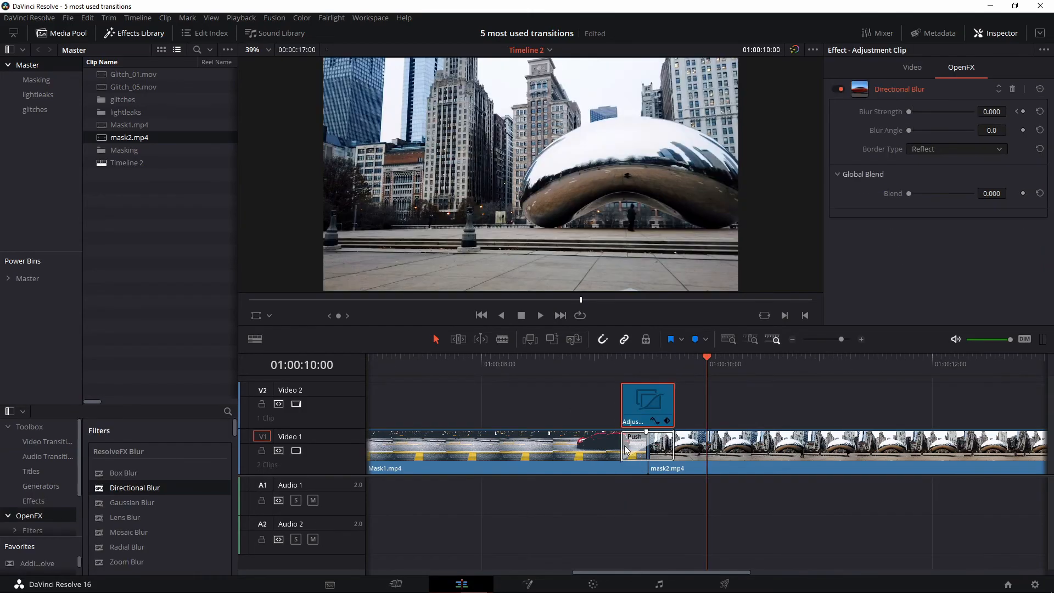
{"action": "left_click", "coordinate": [648, 446]}
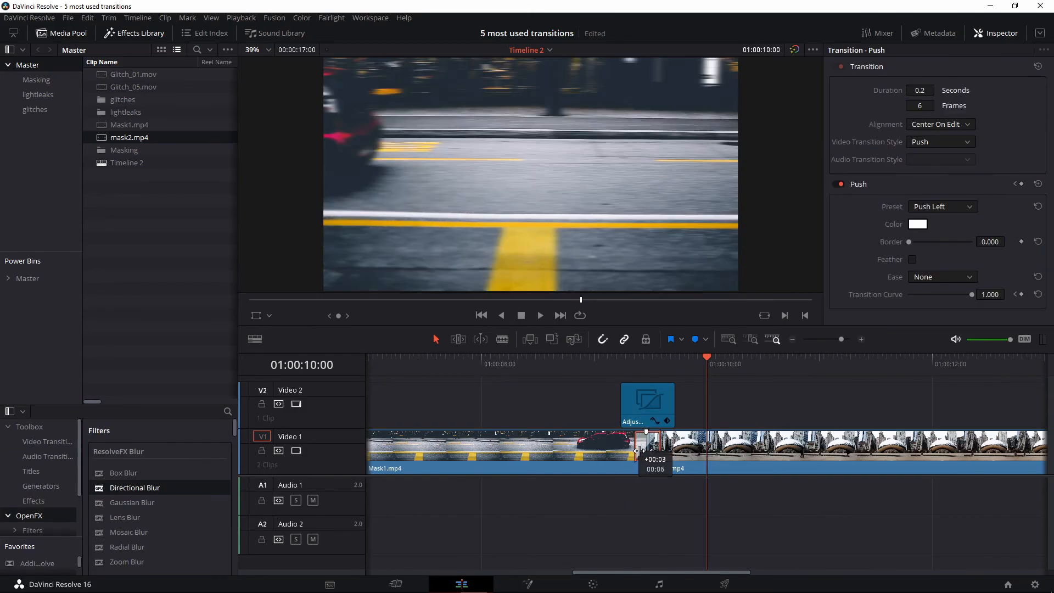
{"action": "left_click", "coordinate": [631, 409]}
{"action": "left_click", "coordinate": [33, 501]}
{"action": "left_click_drag", "start_coordinate": [135, 455], "coordinate": [636, 409]}
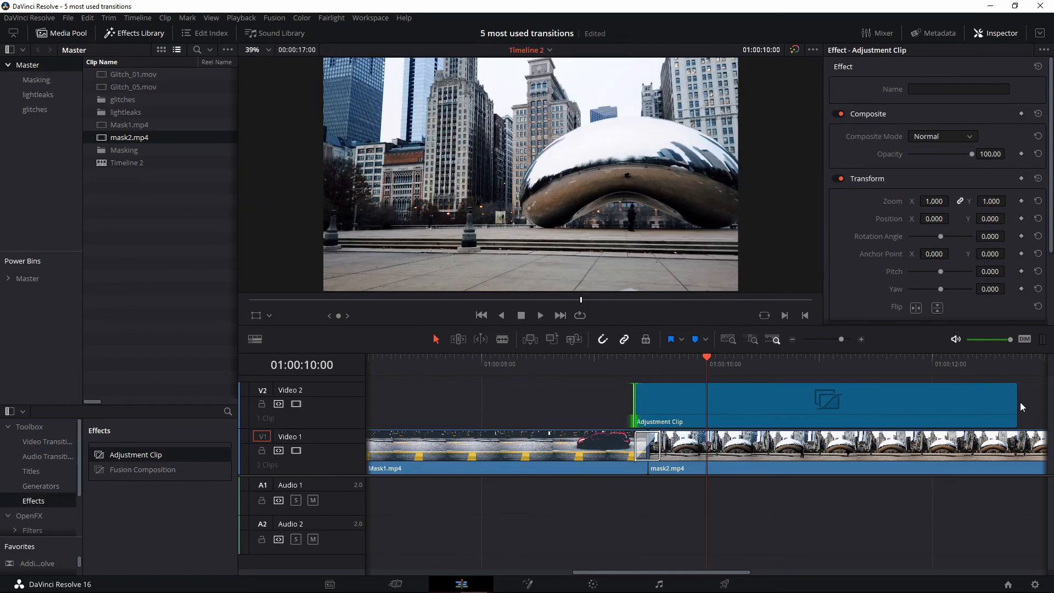
{"action": "left_click_drag", "start_coordinate": [1020, 409], "coordinate": [666, 410]}
{"action": "left_click", "coordinate": [29, 516]}
{"action": "left_click_drag", "start_coordinate": [135, 487], "coordinate": [646, 408]}
{"action": "left_click", "coordinate": [596, 407]}
{"action": "key", "text": "Up"}
{"action": "left_click", "coordinate": [961, 68]}
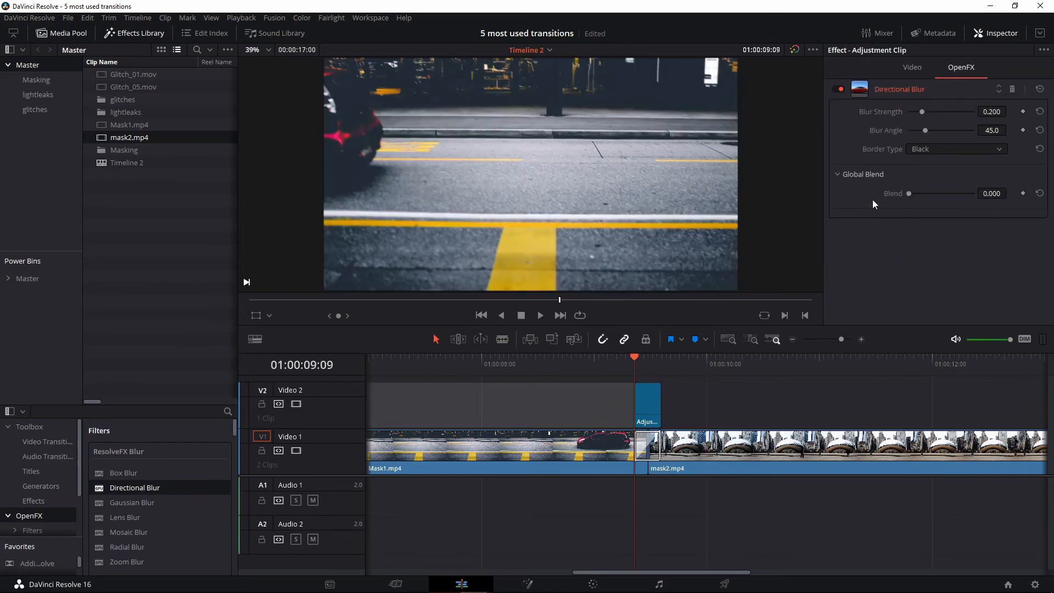
{"action": "left_click", "coordinate": [928, 152]}
{"action": "left_click", "coordinate": [927, 187]}
{"action": "left_click", "coordinate": [1023, 112]}
{"action": "left_click_drag", "start_coordinate": [922, 111], "coordinate": [983, 112]}
{"action": "left_click", "coordinate": [652, 366]}
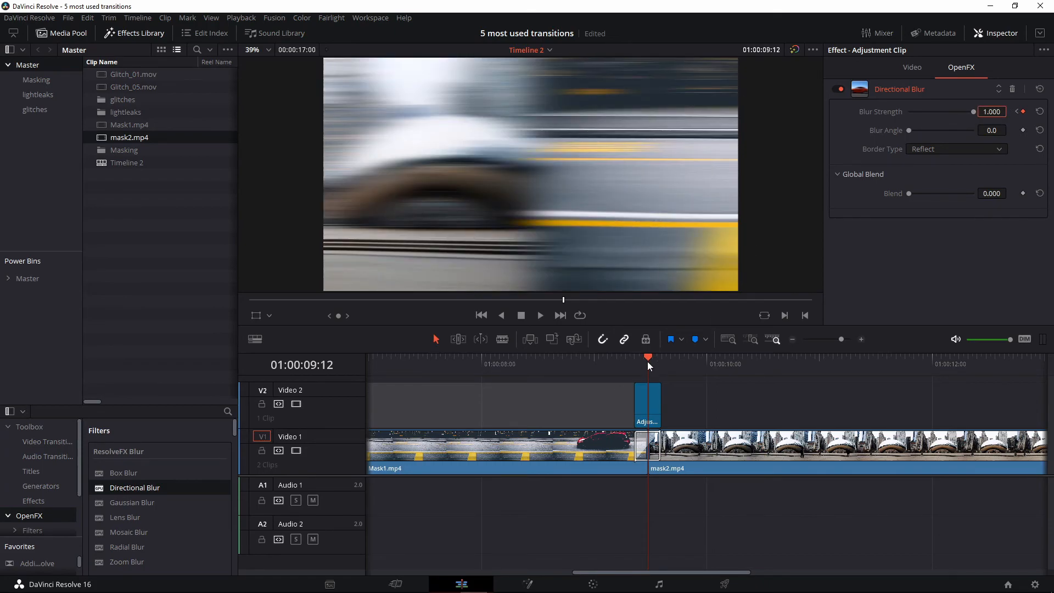
{"action": "left_click", "coordinate": [664, 360]}
{"action": "left_click", "coordinate": [650, 401]}
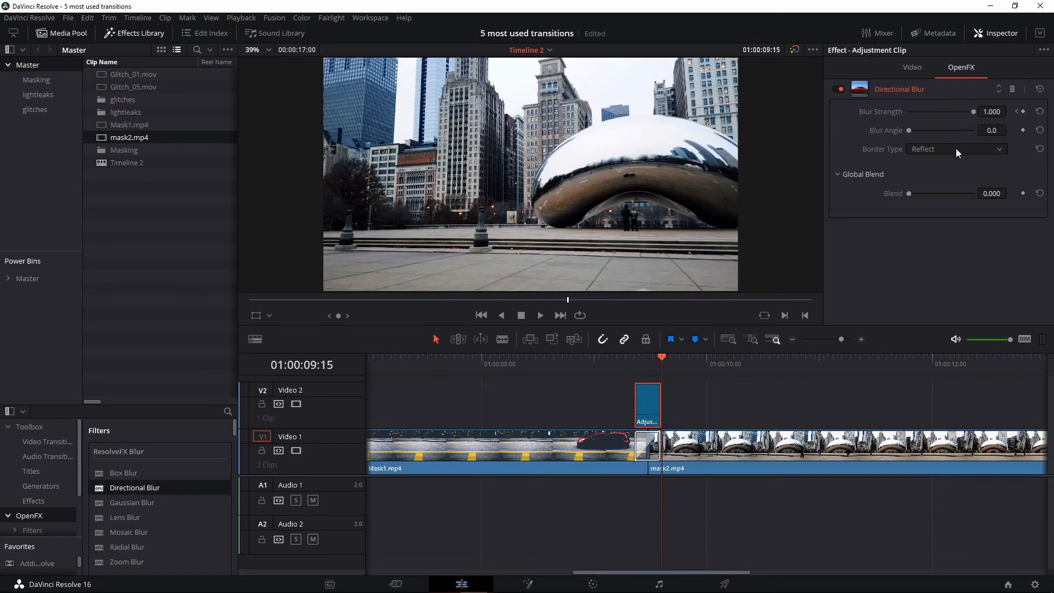
{"action": "left_click", "coordinate": [650, 368]}
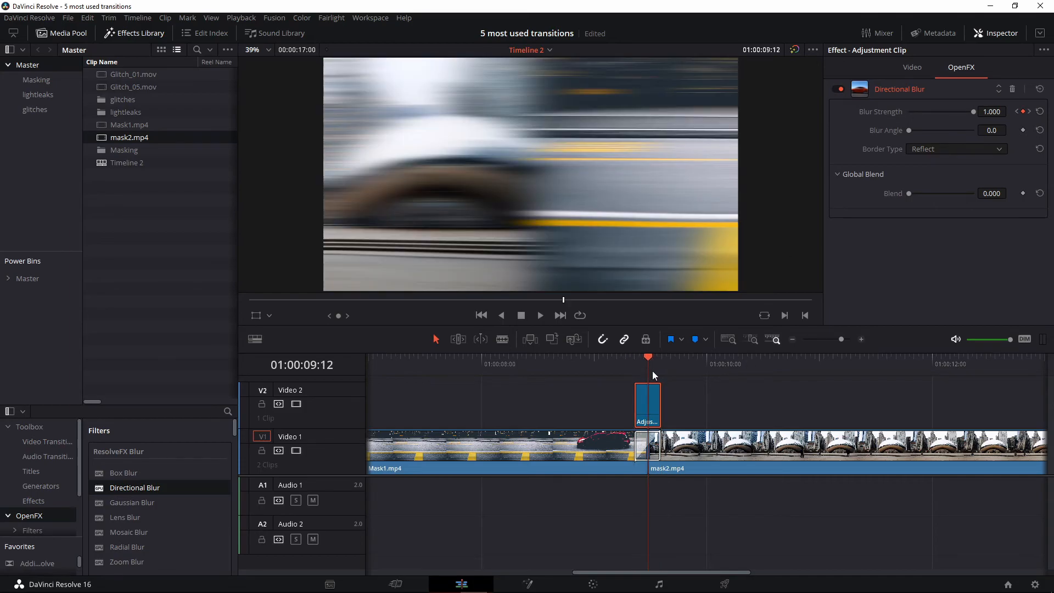
{"action": "left_click", "coordinate": [652, 371]}
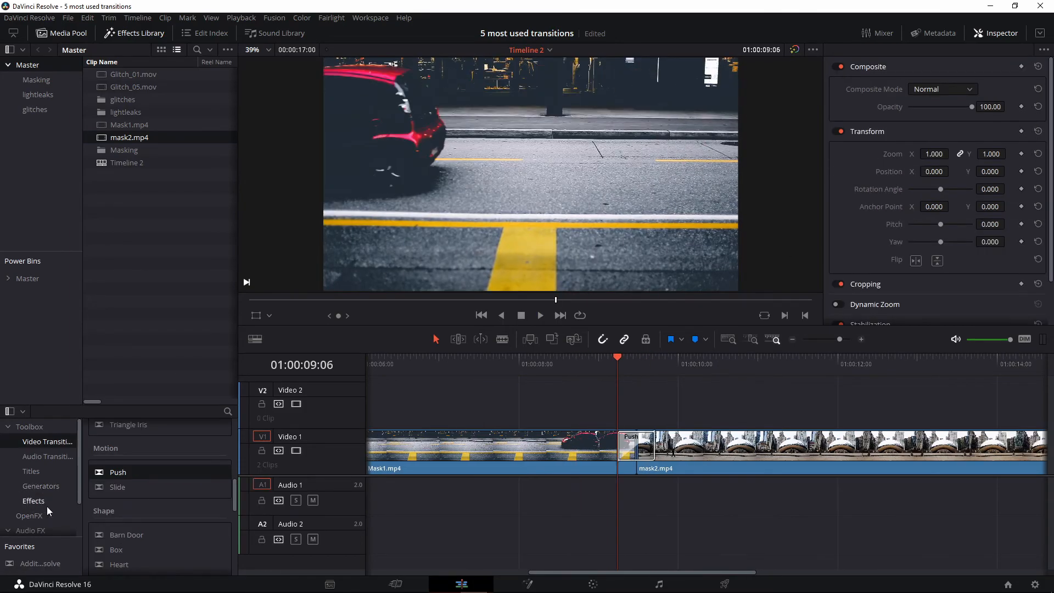
Lay an adjustment clip on V2 trimmed to the cut and apply OpenFX Directional Blur to it
{"action": "left_click", "coordinate": [34, 502]}
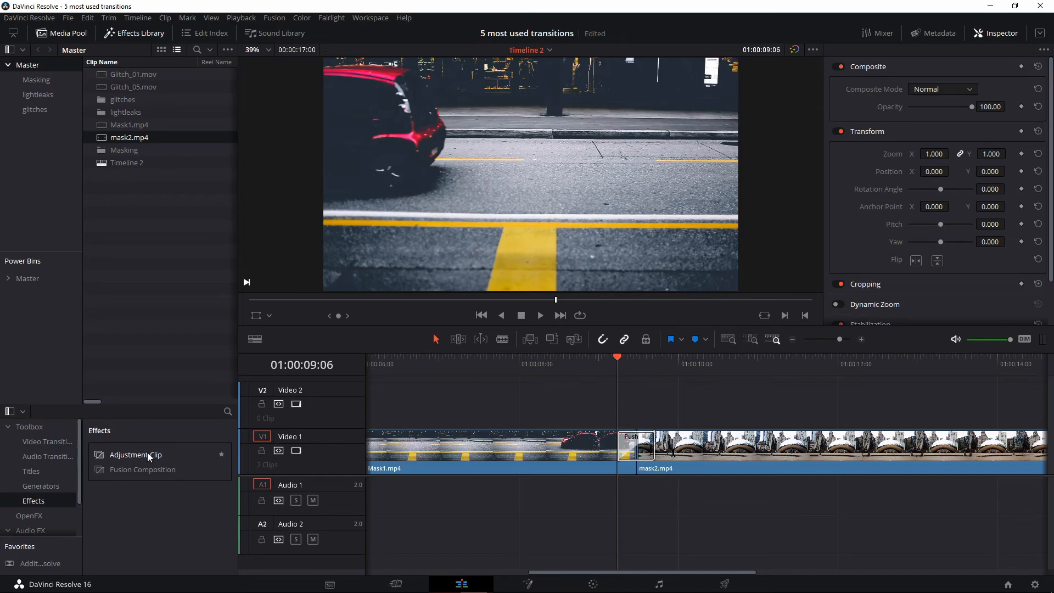
{"action": "left_click_drag", "start_coordinate": [147, 455], "coordinate": [615, 401]}
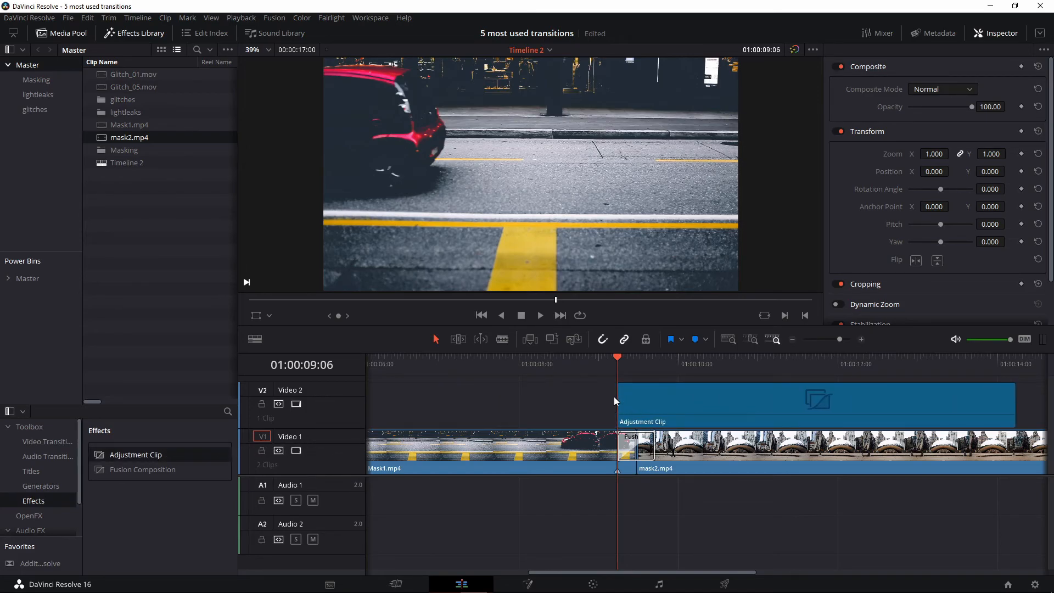
{"action": "left_click_drag", "start_coordinate": [1017, 407], "coordinate": [663, 413]}
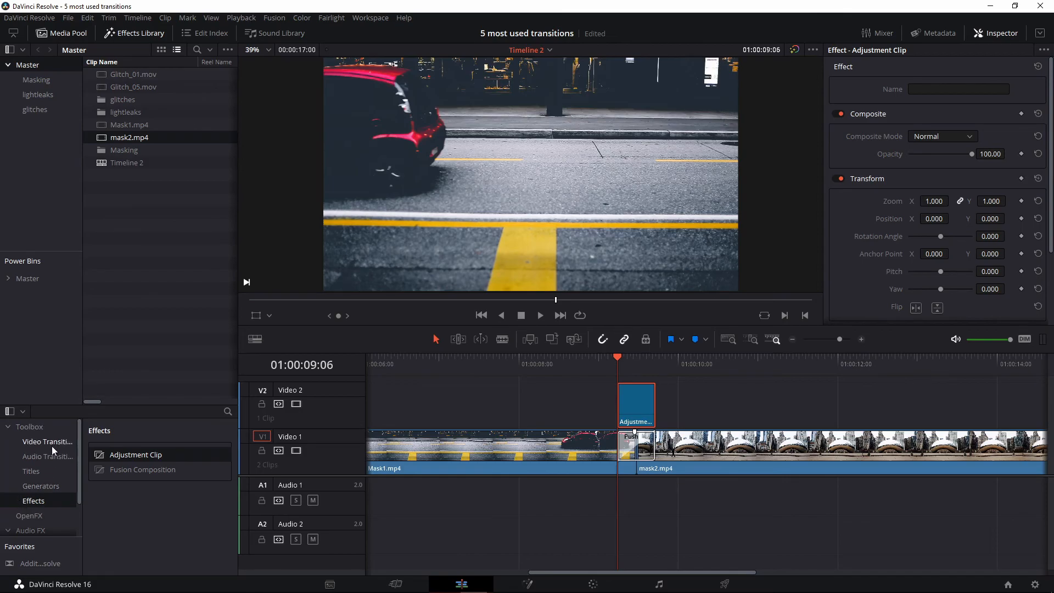
{"action": "left_click", "coordinate": [40, 514]}
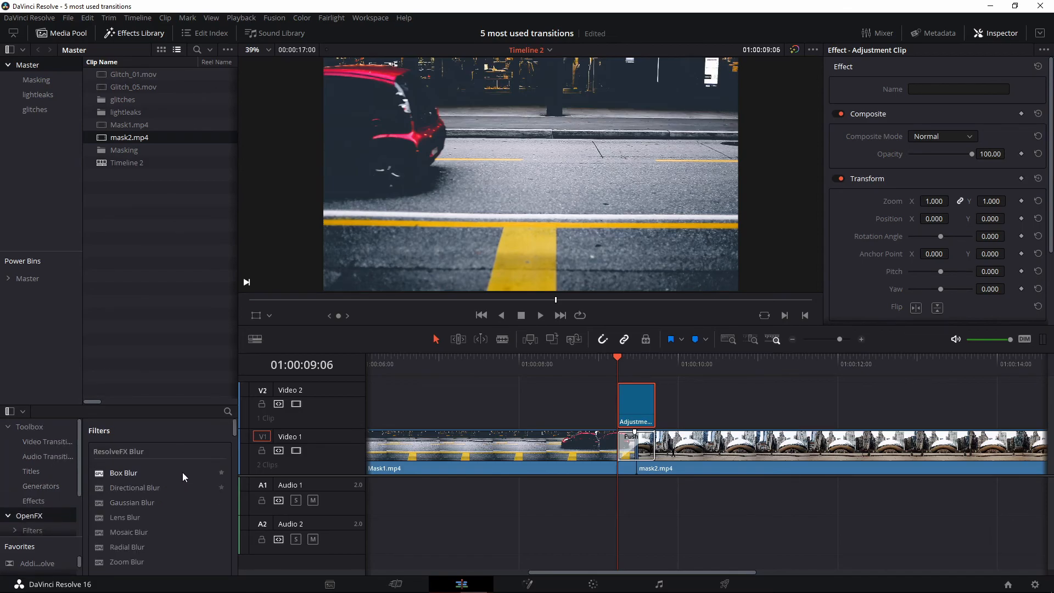
{"action": "left_click_drag", "start_coordinate": [126, 488], "coordinate": [644, 411]}
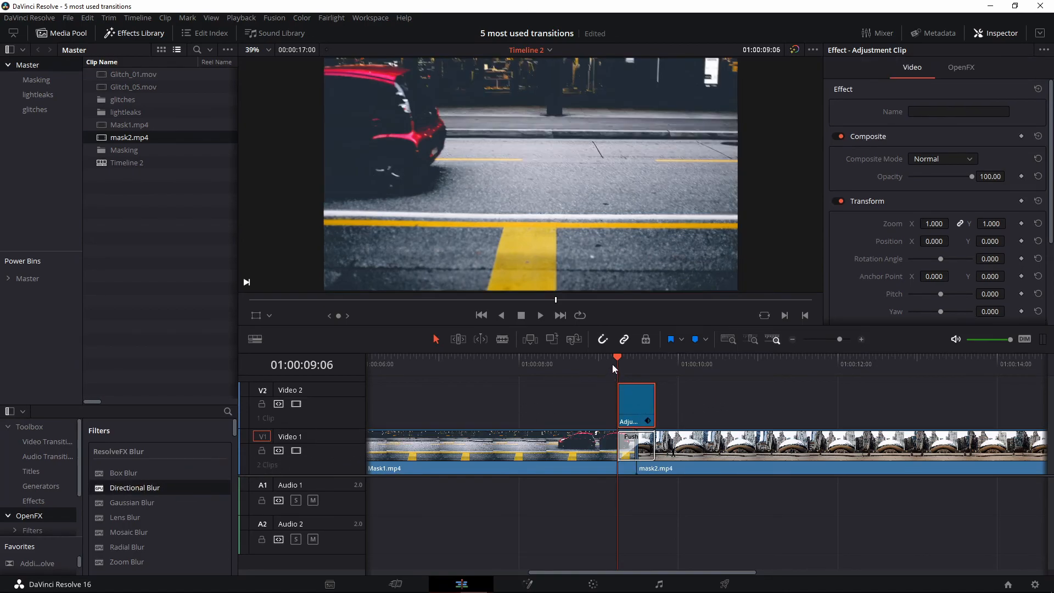
Open the Directional Blur settings and set its Border Type to Reflect
{"action": "left_click", "coordinate": [959, 69]}
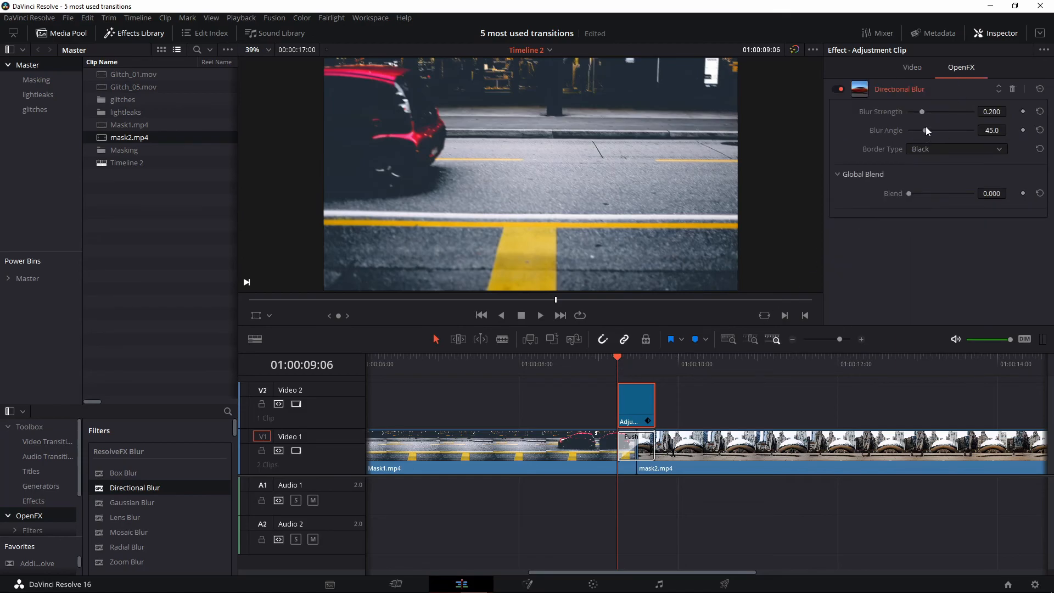
{"action": "mouse_move", "coordinate": [922, 111]}
{"action": "left_mouse_down"}
{"action": "mouse_move", "coordinate": [963, 111]}
{"action": "mouse_move", "coordinate": [932, 127]}
{"action": "mouse_move", "coordinate": [944, 128]}
{"action": "mouse_move", "coordinate": [898, 125]}
{"action": "left_mouse_up"}
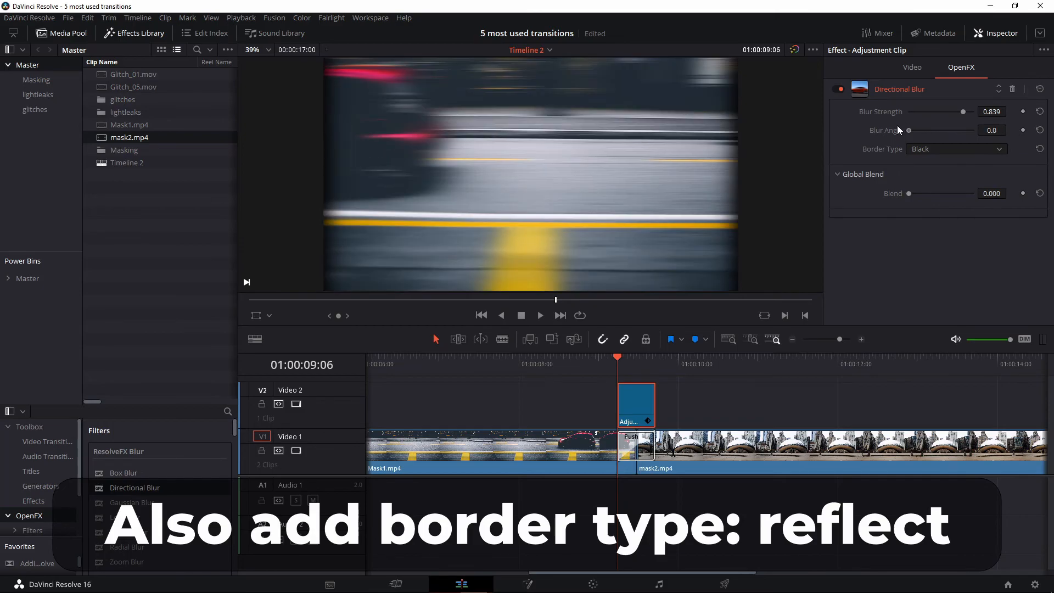
{"action": "left_click", "coordinate": [925, 150]}
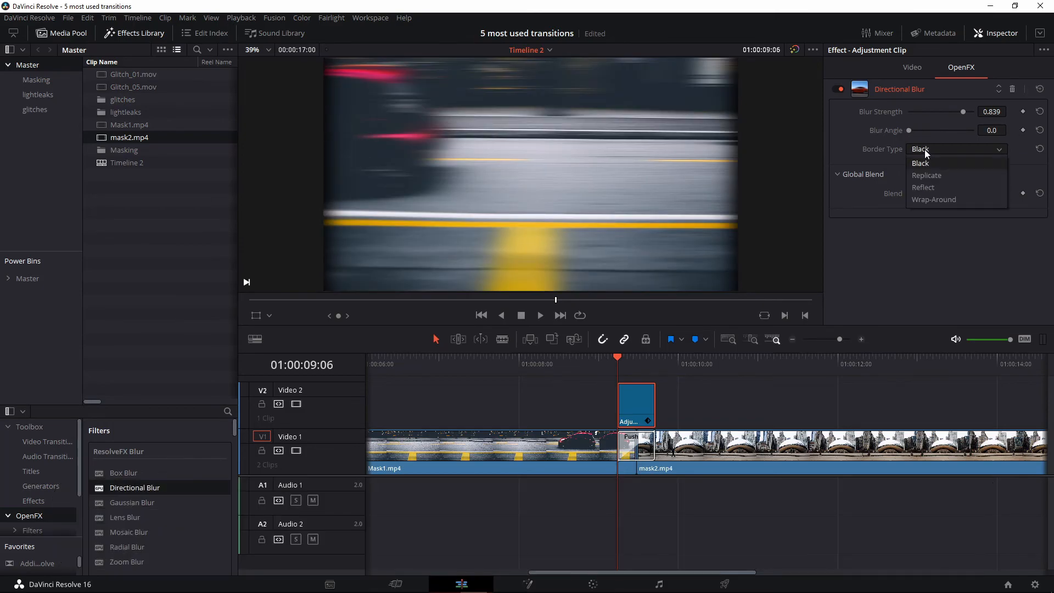
{"action": "left_click", "coordinate": [939, 188]}
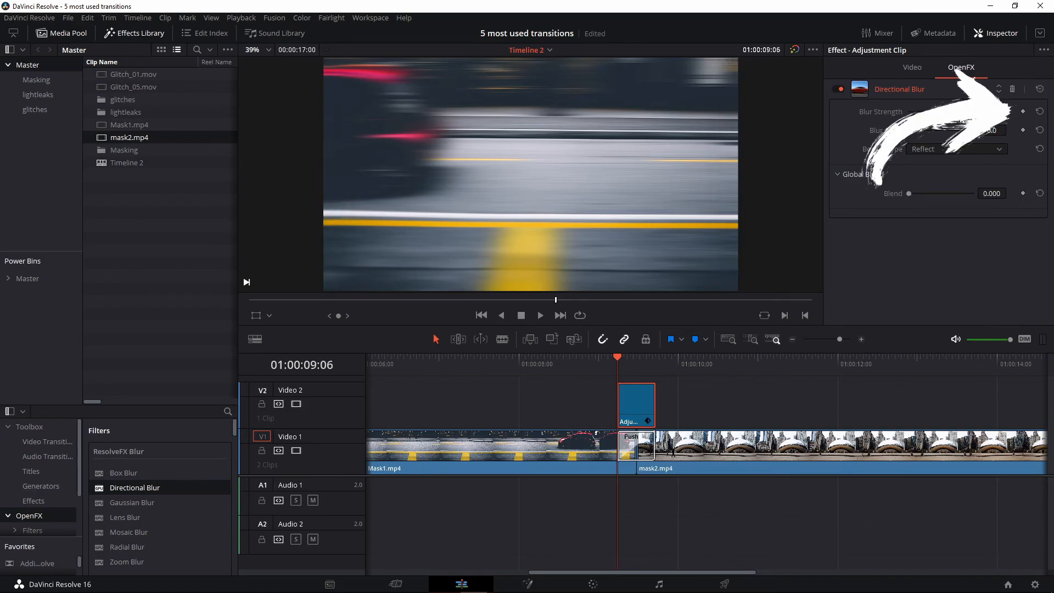
Keyframe Blur Strength at 0 before the push, 1.000 at its midpoint, and 0 after
{"action": "left_click_drag", "start_coordinate": [965, 112], "coordinate": [906, 112]}
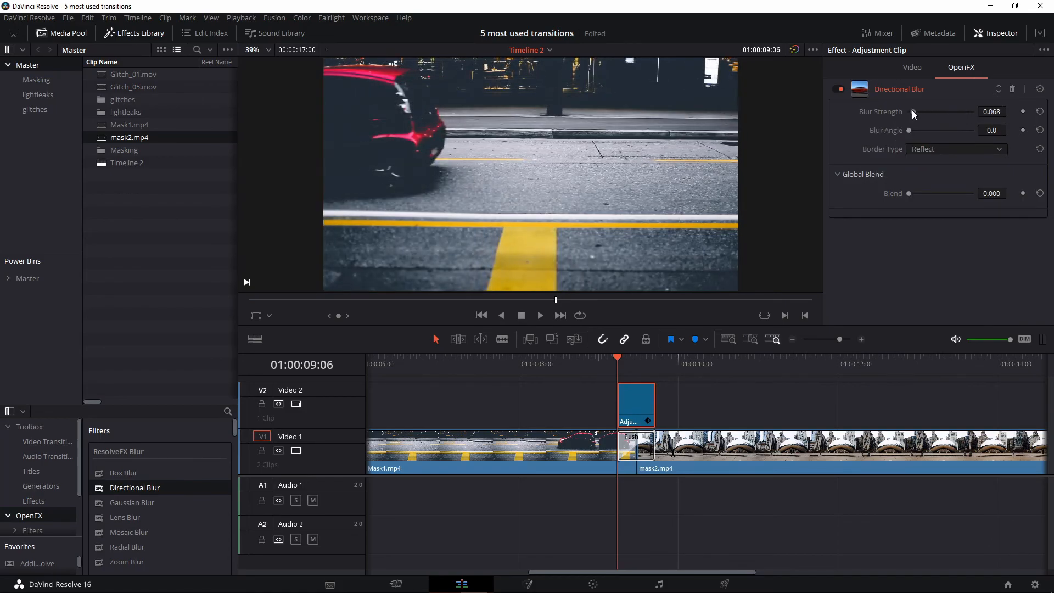
{"action": "mouse_move", "coordinate": [618, 358]}
{"action": "left_mouse_down"}
{"action": "mouse_move", "coordinate": [640, 358]}
{"action": "mouse_move", "coordinate": [624, 355]}
{"action": "left_mouse_up"}
{"action": "left_click", "coordinate": [637, 359]}
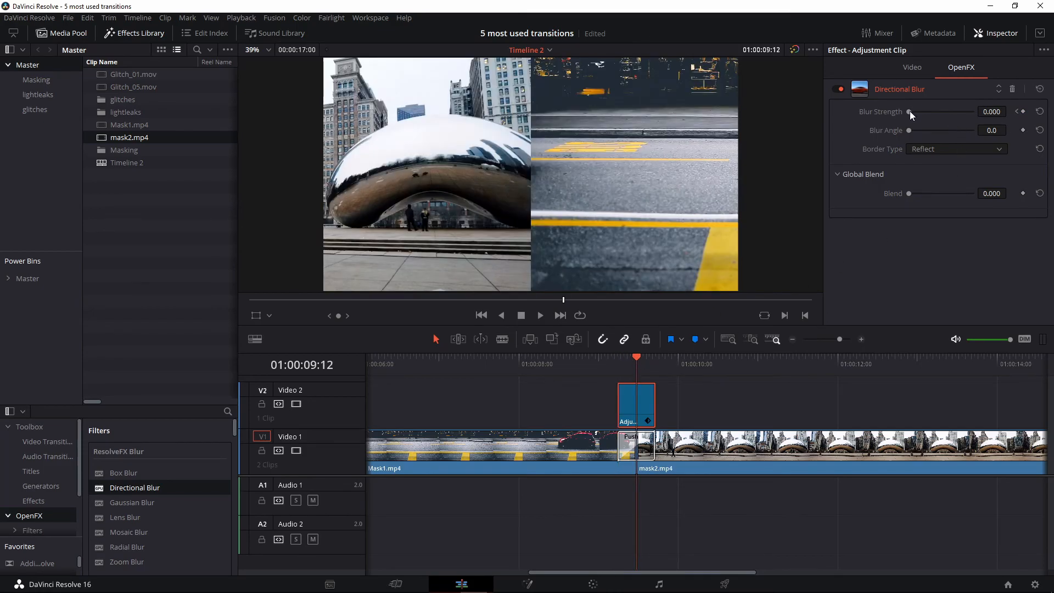
{"action": "left_click_drag", "start_coordinate": [911, 111], "coordinate": [981, 117]}
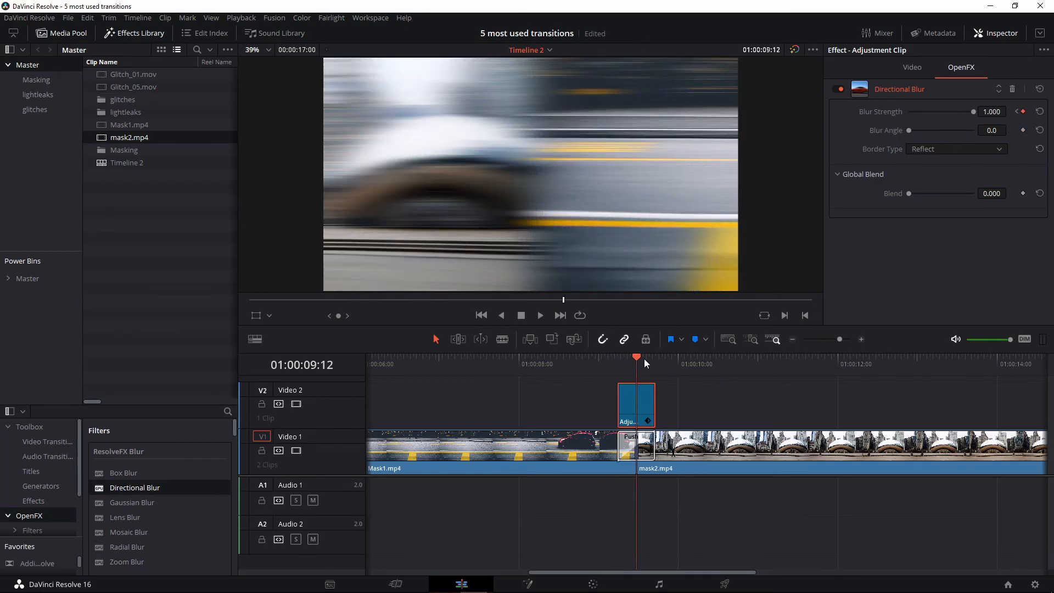
{"action": "left_click", "coordinate": [656, 360]}
{"action": "left_click_drag", "start_coordinate": [953, 110], "coordinate": [868, 113]}
Play back the blurred push transition from before the cut
{"action": "left_click_drag", "start_coordinate": [588, 370], "coordinate": [503, 368]}
{"action": "key", "text": "space"}
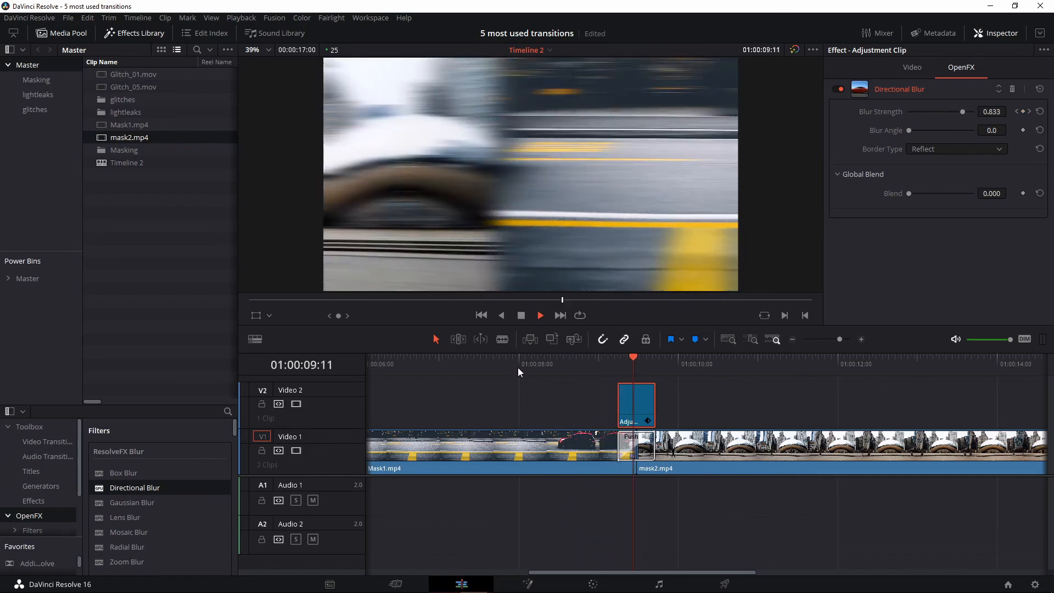
{"action": "left_click", "coordinate": [546, 366]}
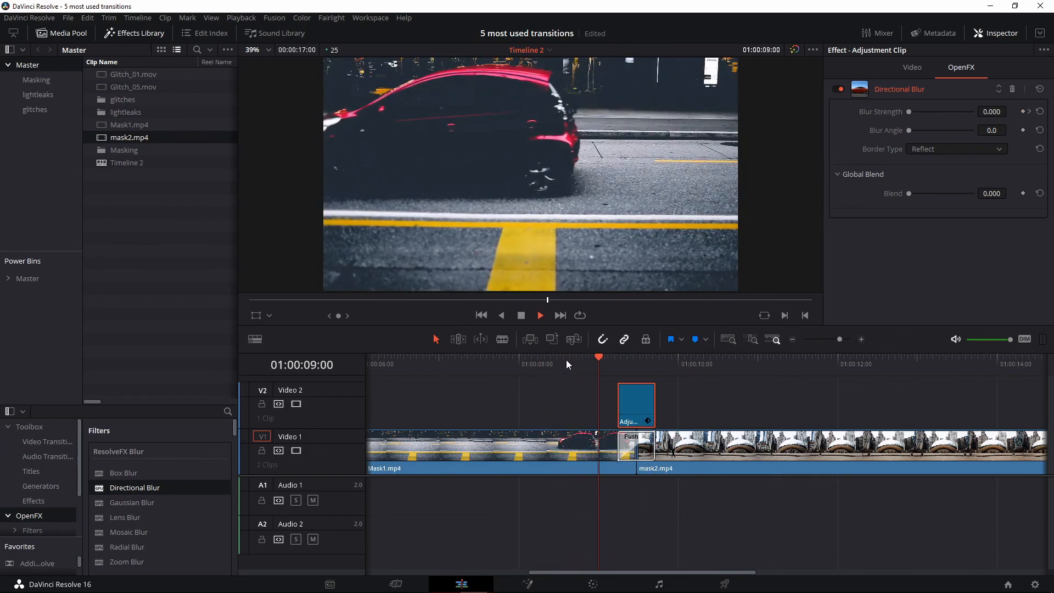
{"action": "left_click", "coordinate": [558, 368]}
{"action": "key", "text": "space"}
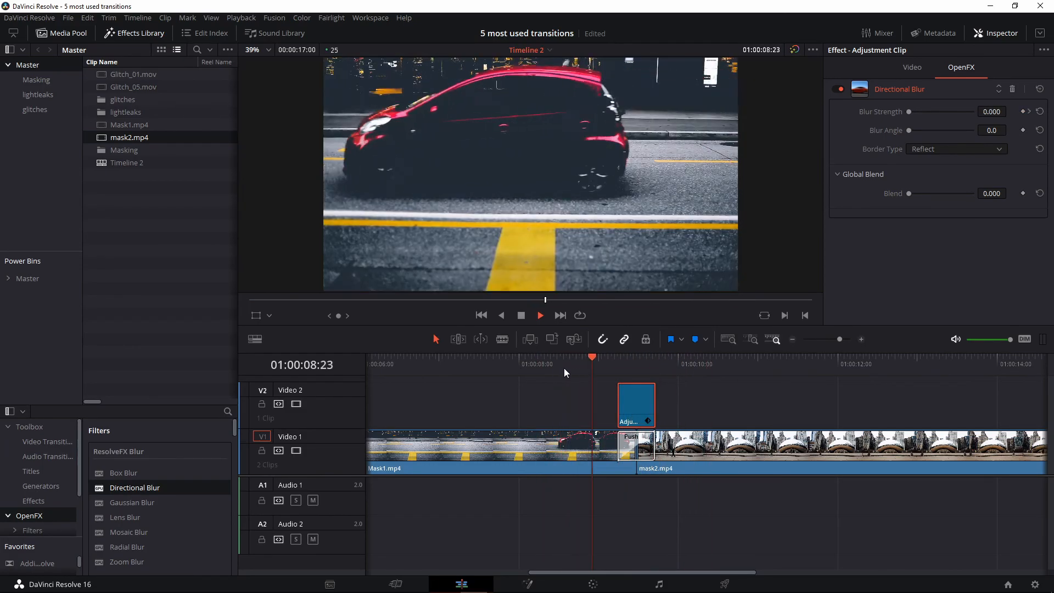
{"action": "key", "text": "space"}
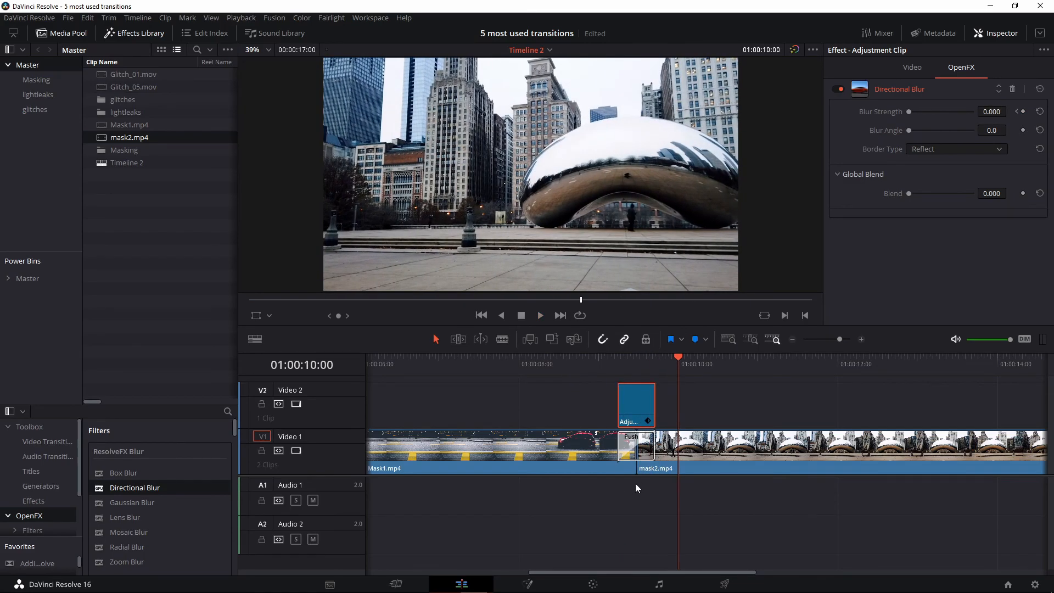
{"action": "left_click", "coordinate": [638, 470]}
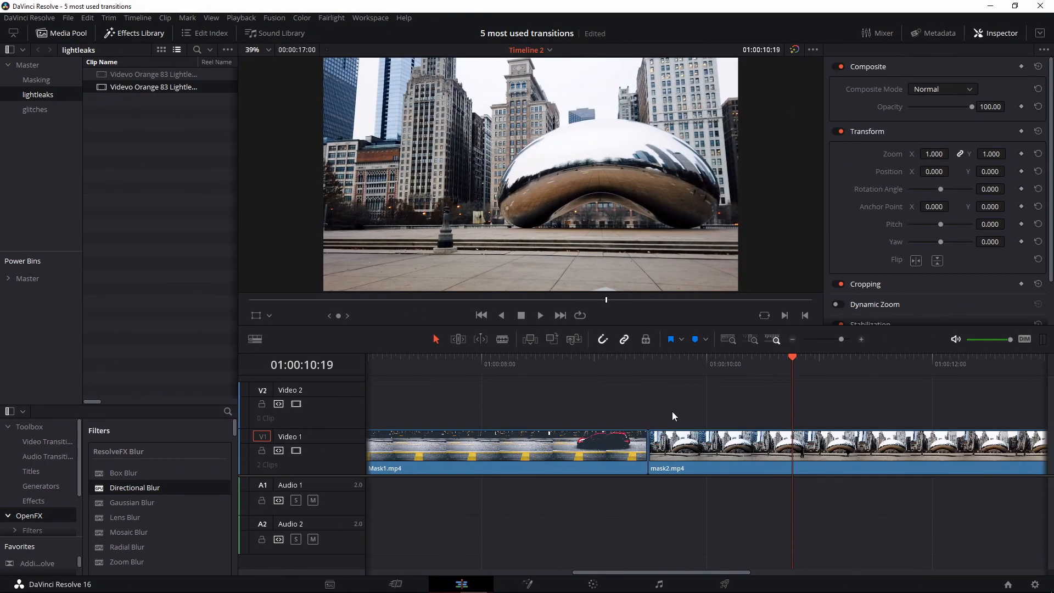
Place the orange light-leak clip on V2 over the cut and preview it
{"action": "left_click_drag", "start_coordinate": [672, 412], "coordinate": [631, 444]}
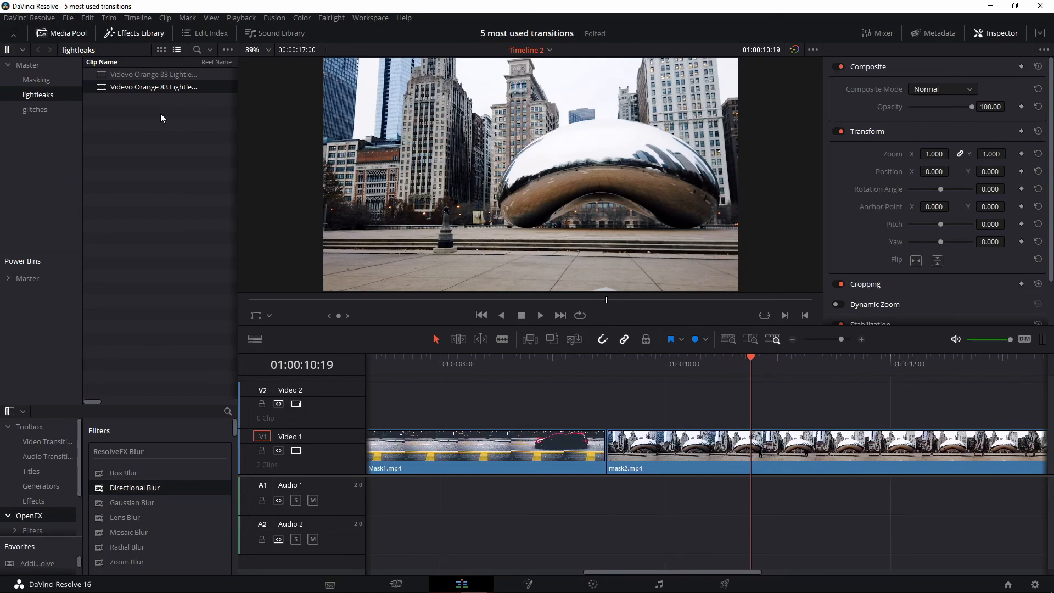
{"action": "left_click_drag", "start_coordinate": [135, 89], "coordinate": [565, 398]}
{"action": "left_click", "coordinate": [605, 367]}
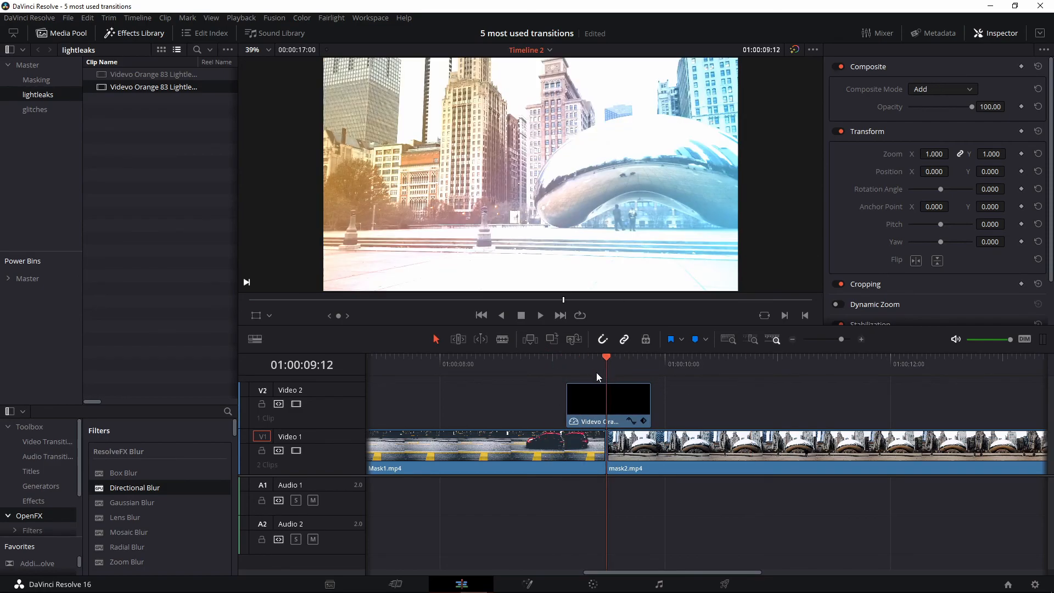
{"action": "left_click_drag", "start_coordinate": [597, 372], "coordinate": [472, 377]}
{"action": "key", "text": "space"}
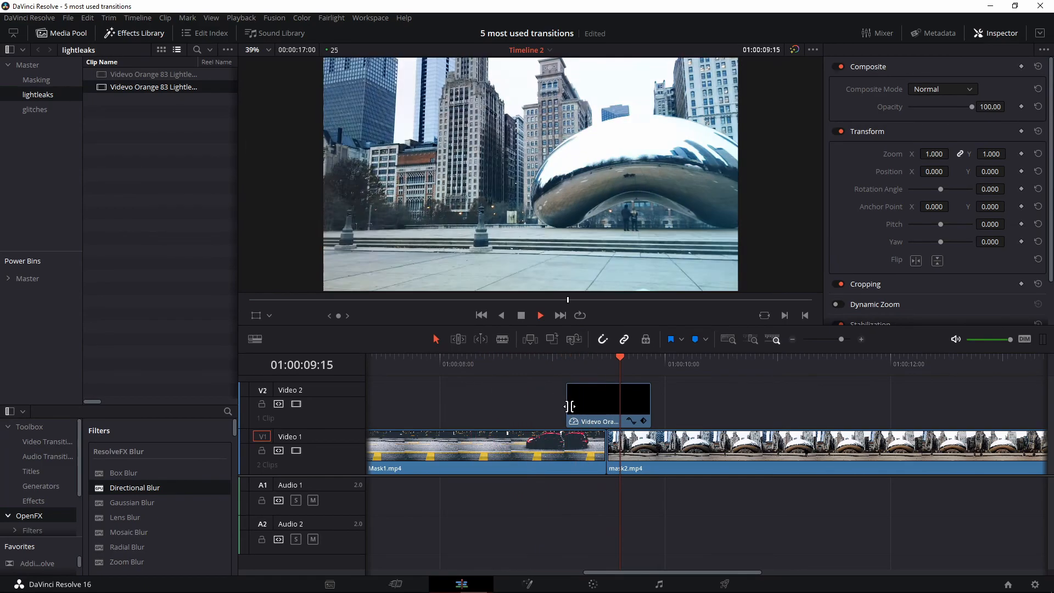
{"action": "key", "text": "space"}
Compare Normal and Add composite modes on the light leak, previewing each
{"action": "left_click", "coordinate": [600, 397]}
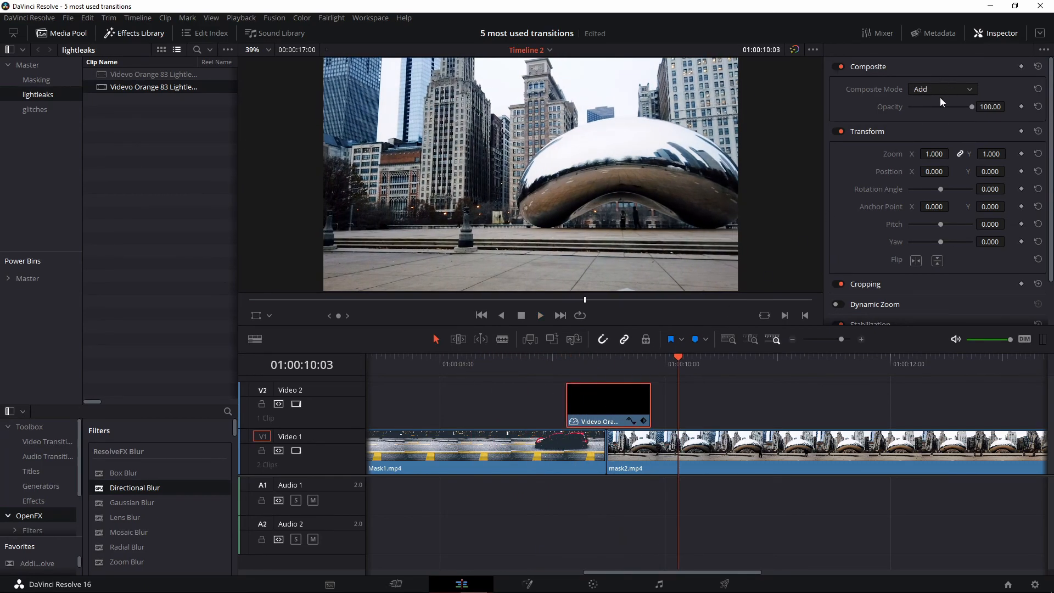
{"action": "left_click", "coordinate": [935, 91]}
{"action": "left_click", "coordinate": [928, 107]}
{"action": "left_click", "coordinate": [548, 370]}
{"action": "key", "text": "space"}
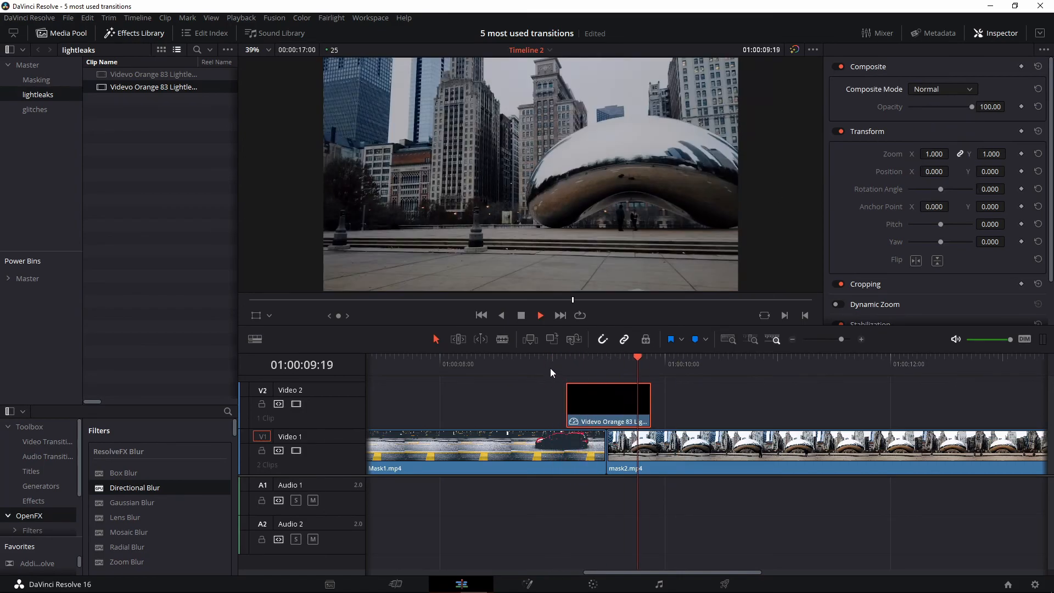
{"action": "key", "text": "space"}
{"action": "left_click", "coordinate": [944, 90]}
{"action": "left_click", "coordinate": [938, 125]}
{"action": "left_click", "coordinate": [552, 362]}
{"action": "key", "text": "space"}
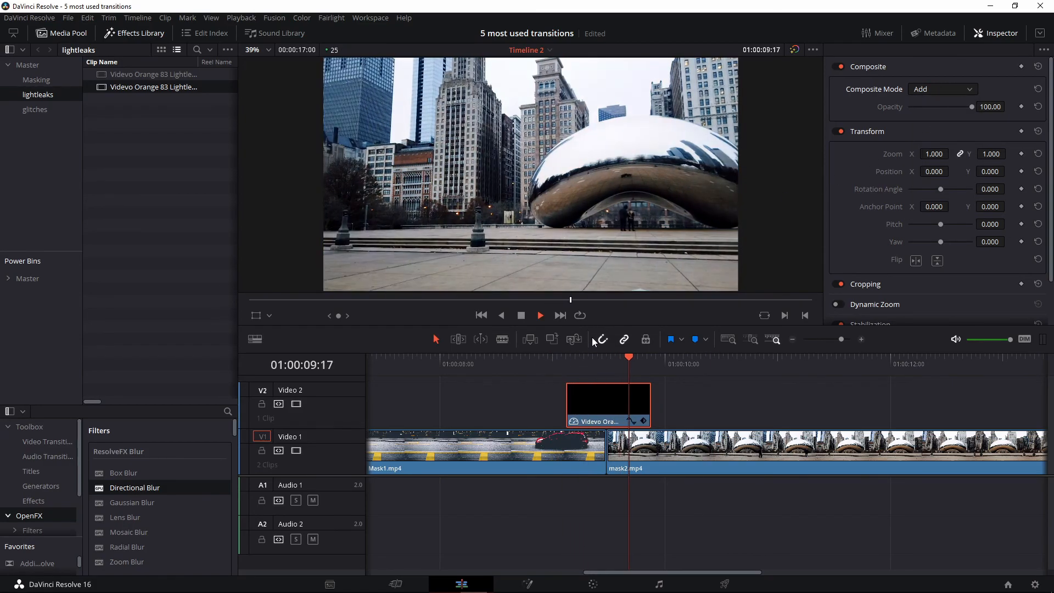
{"action": "key", "text": "space"}
Try Difference and Color Burn blending, then set the light leak back to Add
{"action": "left_click", "coordinate": [944, 87]}
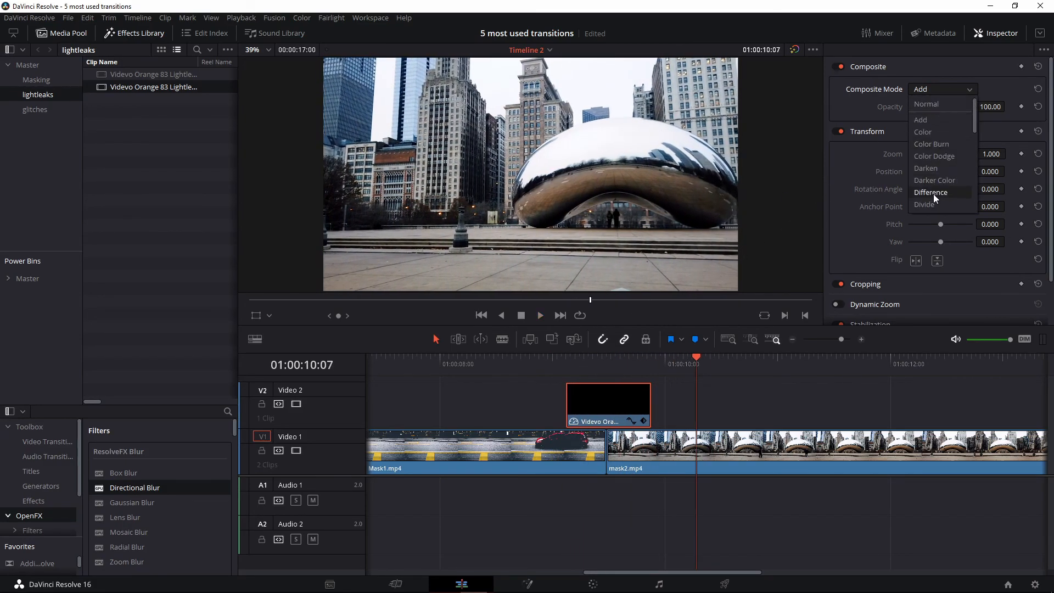
{"action": "left_click", "coordinate": [934, 194]}
{"action": "left_click", "coordinate": [530, 362]}
{"action": "key", "text": "space"}
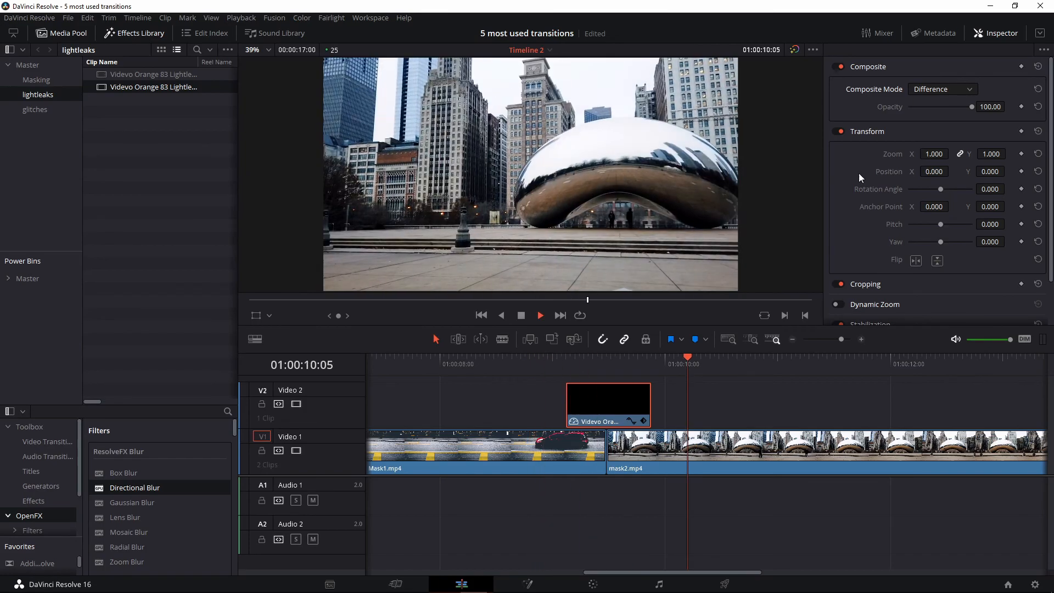
{"action": "left_click", "coordinate": [944, 89]}
{"action": "left_click", "coordinate": [932, 144]}
{"action": "left_click", "coordinate": [548, 363]}
{"action": "key", "text": "space"}
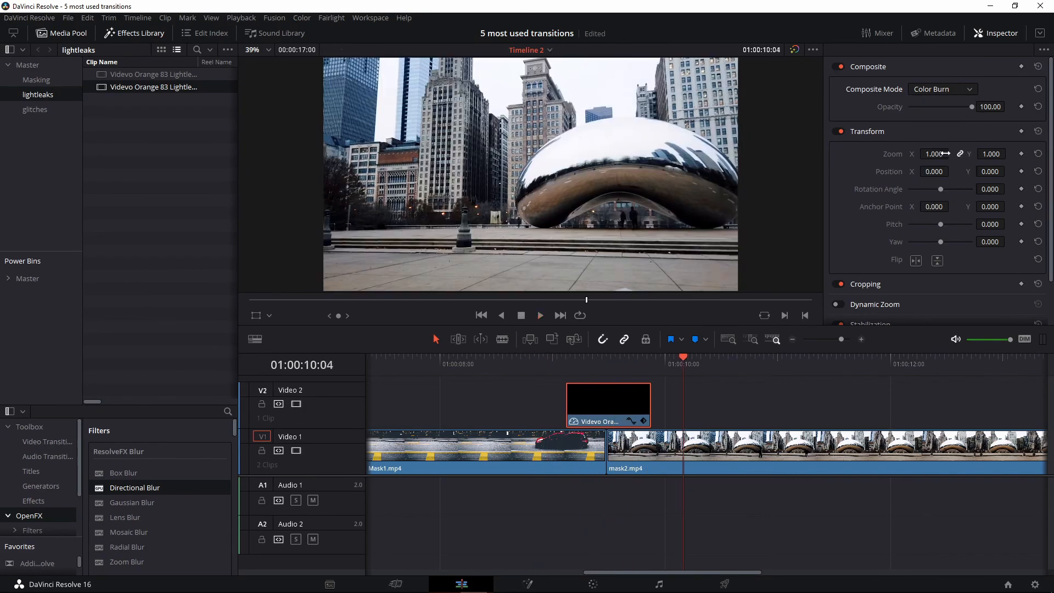
{"action": "left_click", "coordinate": [945, 89]}
{"action": "left_click", "coordinate": [933, 120]}
{"action": "left_click", "coordinate": [534, 359]}
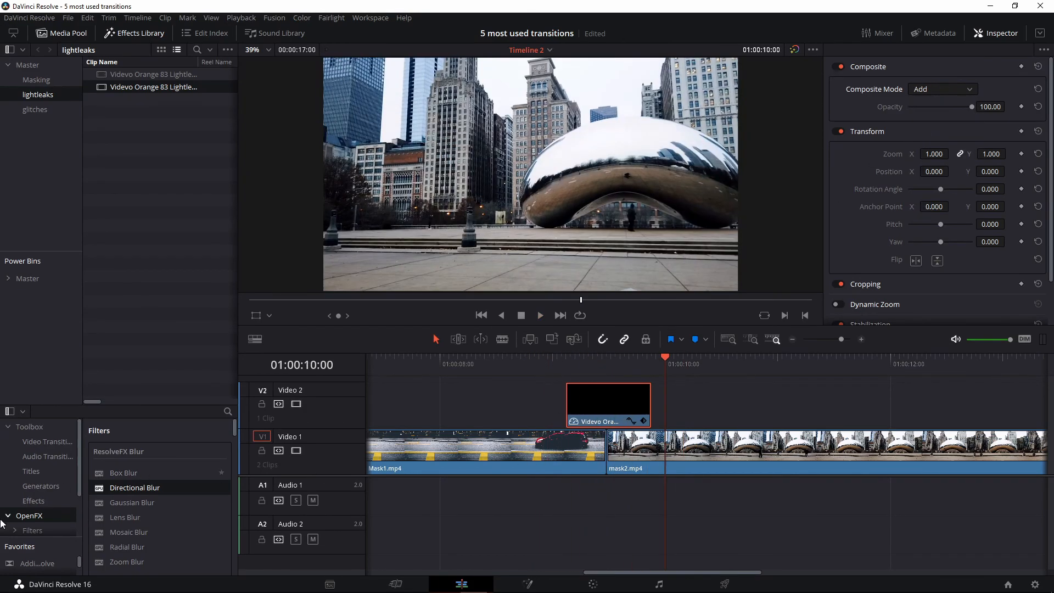
Add a Cross Dissolve on the Mask1/mask2 cut and play it with the light leak
{"action": "left_click", "coordinate": [41, 501]}
{"action": "left_click", "coordinate": [47, 442]}
{"action": "left_click_drag", "start_coordinate": [133, 506], "coordinate": [598, 452]}
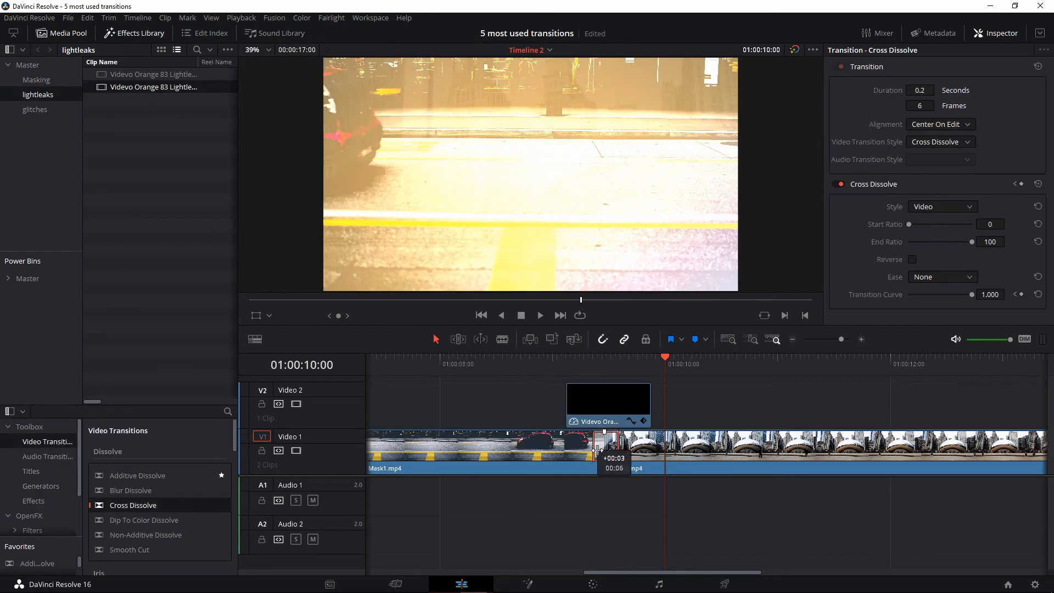
{"action": "left_click", "coordinate": [556, 366]}
{"action": "key", "text": "space"}
Place Glitch_03.mov on V2 over the cut and set its composite mode to Add
{"action": "left_click", "coordinate": [544, 369]}
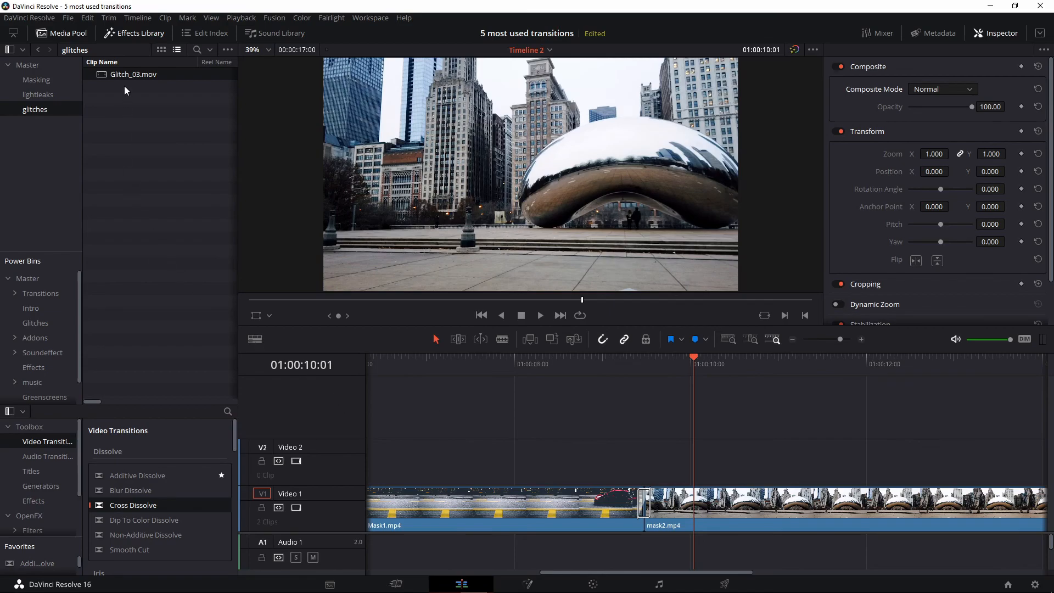
{"action": "left_click_drag", "start_coordinate": [121, 74], "coordinate": [136, 87]}
{"action": "left_click_drag", "start_coordinate": [517, 390], "coordinate": [618, 465]}
{"action": "left_click", "coordinate": [655, 457]}
{"action": "left_click", "coordinate": [942, 89]}
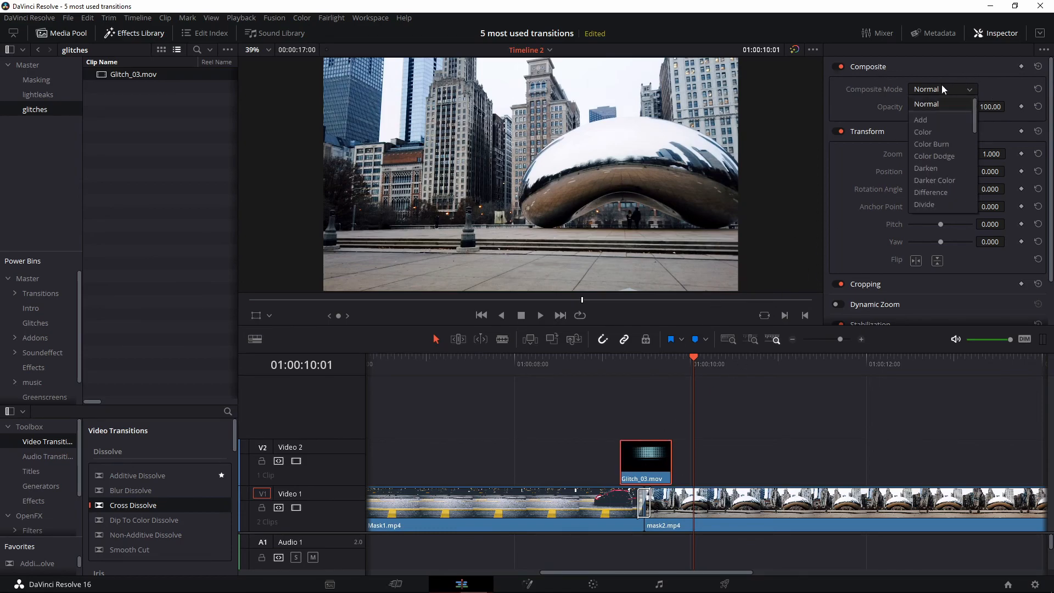
{"action": "left_click", "coordinate": [937, 118]}
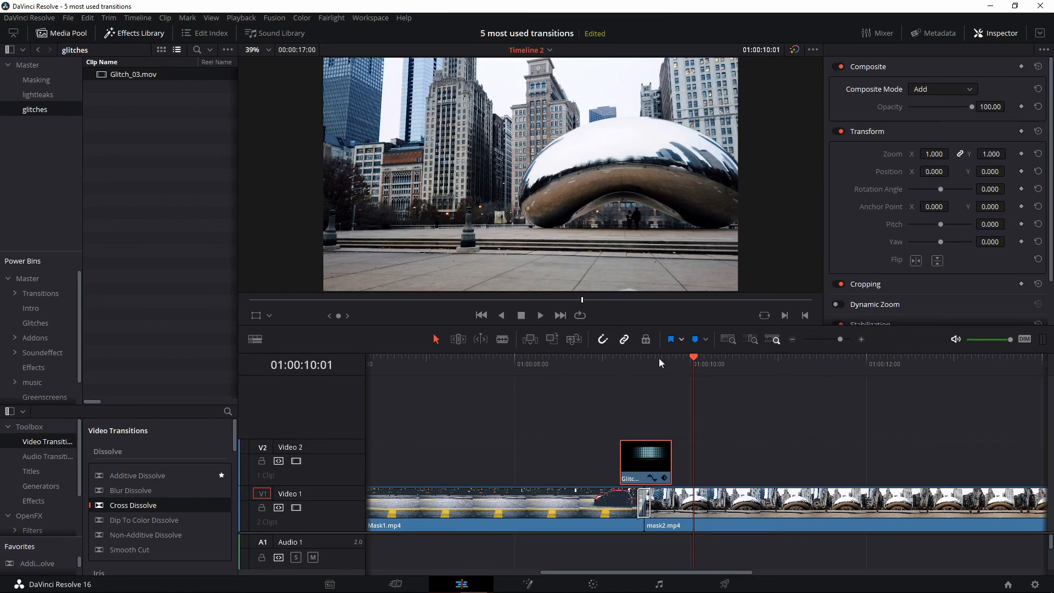
Preview the glitch transition, then move the glitch clip up onto a new Video 3 track
{"action": "left_click", "coordinate": [608, 366]}
{"action": "key", "text": "space"}
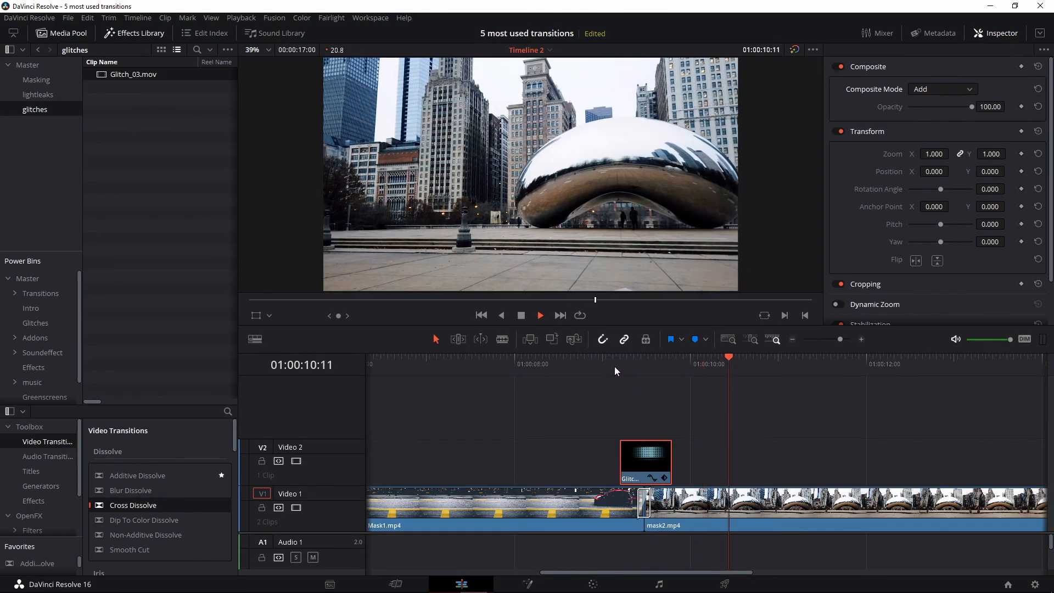
{"action": "key", "text": "space"}
{"action": "left_click_drag", "start_coordinate": [639, 467], "coordinate": [637, 430]}
{"action": "left_click", "coordinate": [508, 438]}
Lay an adjustment clip on V2 under the glitch, trimmed to the glitch clip's length
{"action": "left_click", "coordinate": [23, 499]}
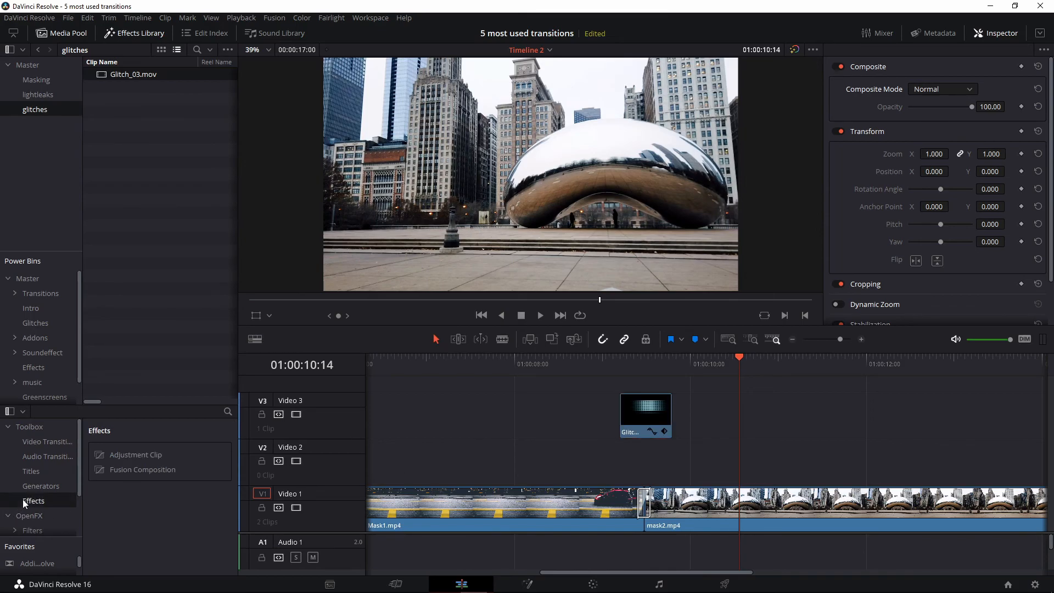
{"action": "left_click_drag", "start_coordinate": [144, 455], "coordinate": [630, 454]}
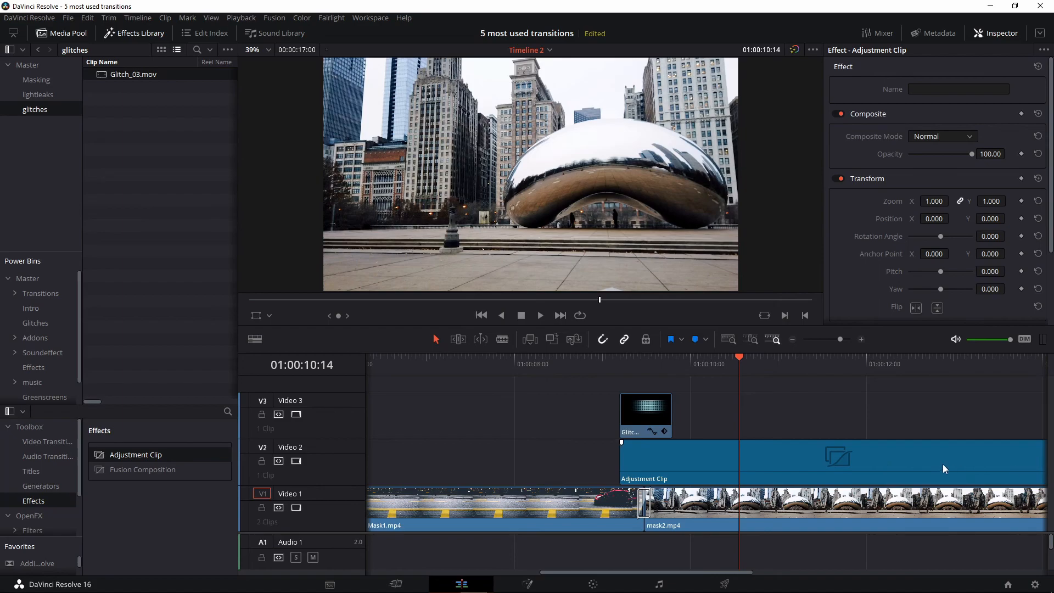
{"action": "scroll", "coordinate": [883, 460], "scroll_direction": "down", "scroll_amount": 1}
{"action": "scroll", "coordinate": [956, 470], "scroll_direction": "down", "scroll_amount": 1}
{"action": "left_click_drag", "start_coordinate": [966, 462], "coordinate": [653, 464]}
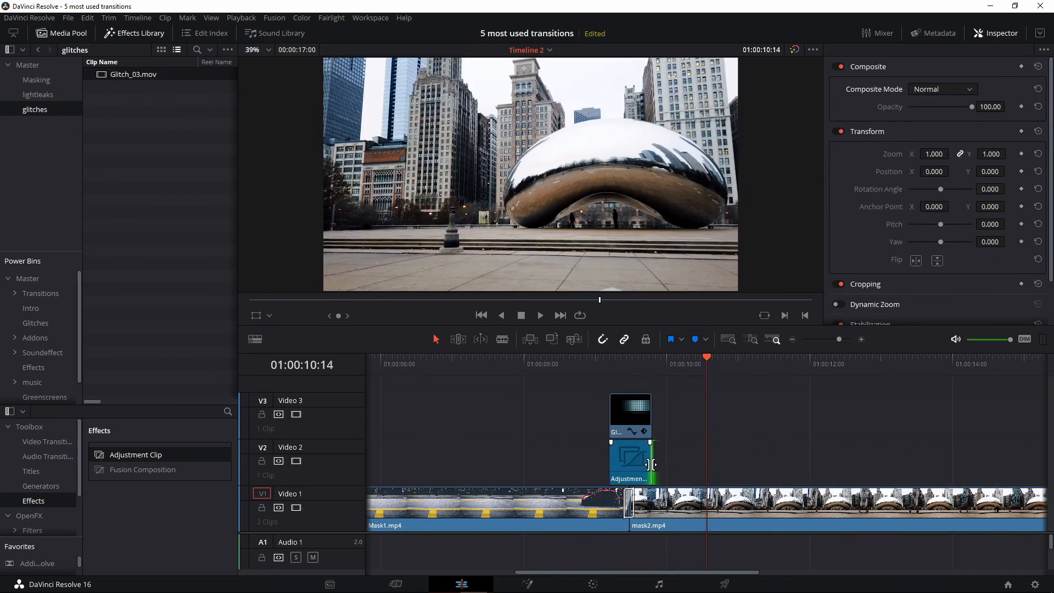
{"action": "scroll", "coordinate": [638, 457], "scroll_direction": "up", "scroll_amount": 3}
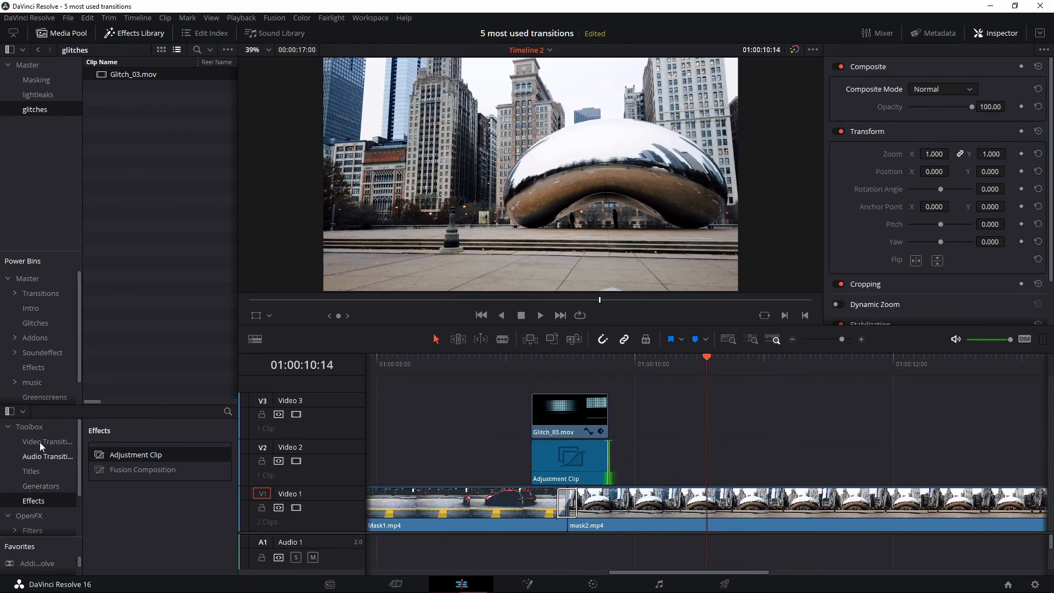
Apply JPEG Damage from the OpenFX list to the adjustment clip
{"action": "left_click", "coordinate": [34, 515]}
{"action": "scroll", "coordinate": [176, 495], "scroll_direction": "down", "scroll_amount": 3}
{"action": "scroll", "coordinate": [170, 478], "scroll_direction": "down", "scroll_amount": 8}
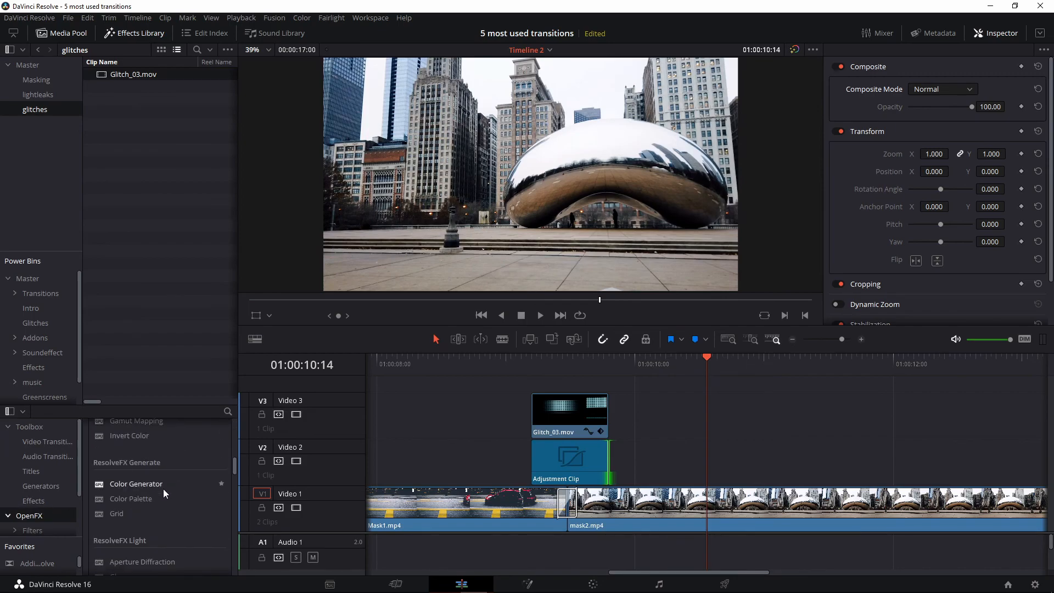
{"action": "scroll", "coordinate": [162, 490], "scroll_direction": "down", "scroll_amount": 8}
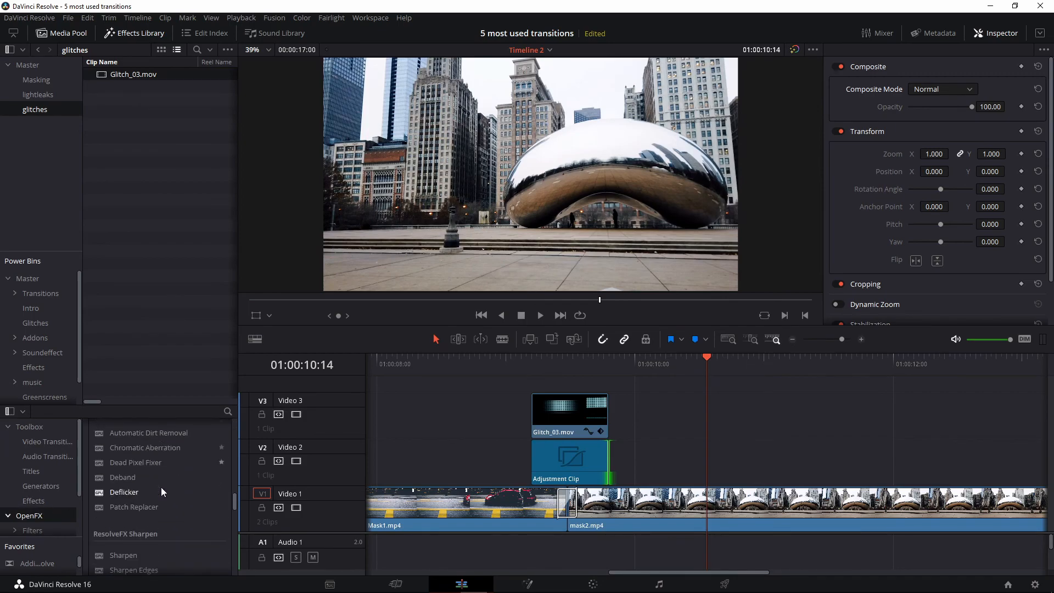
{"action": "scroll", "coordinate": [163, 489], "scroll_direction": "down", "scroll_amount": 3}
{"action": "left_click_drag", "start_coordinate": [160, 476], "coordinate": [572, 463]}
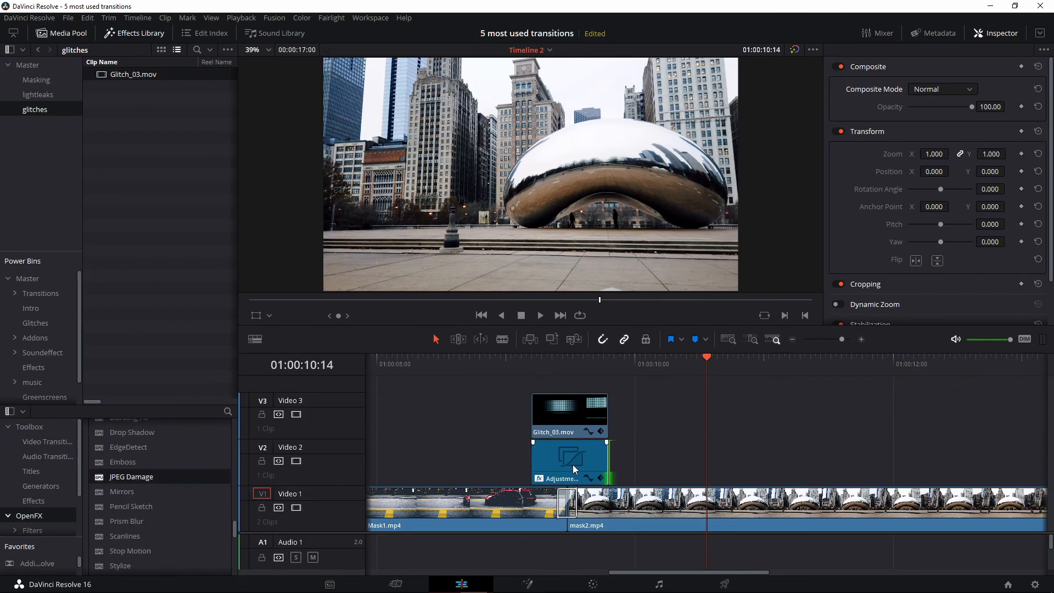
Select the adjustment clip at the glitch frame and show its JPEG Damage settings
{"action": "left_click", "coordinate": [577, 358]}
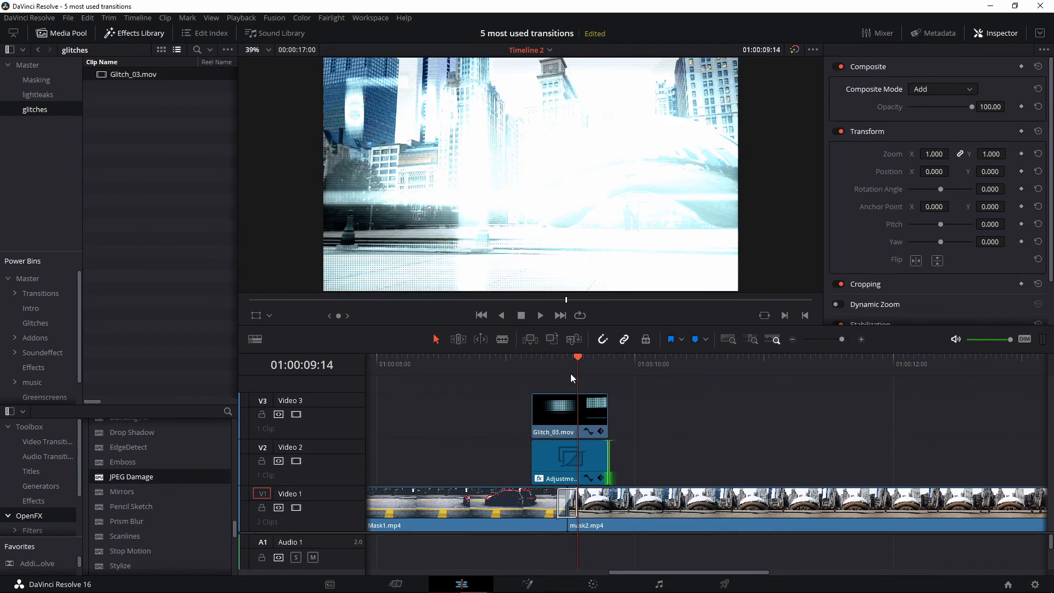
{"action": "left_click", "coordinate": [589, 470]}
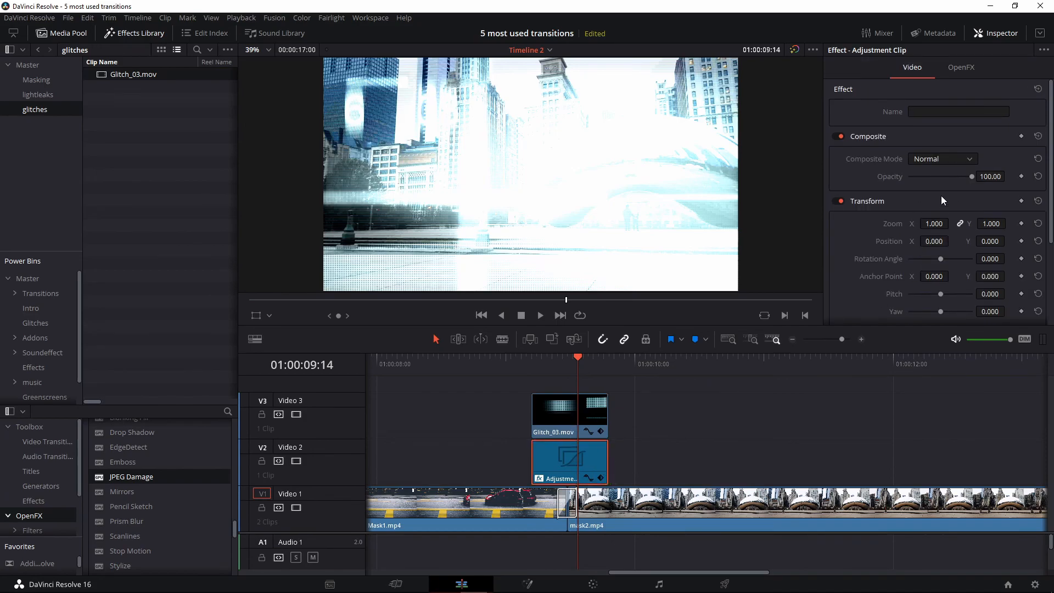
{"action": "left_click", "coordinate": [962, 68]}
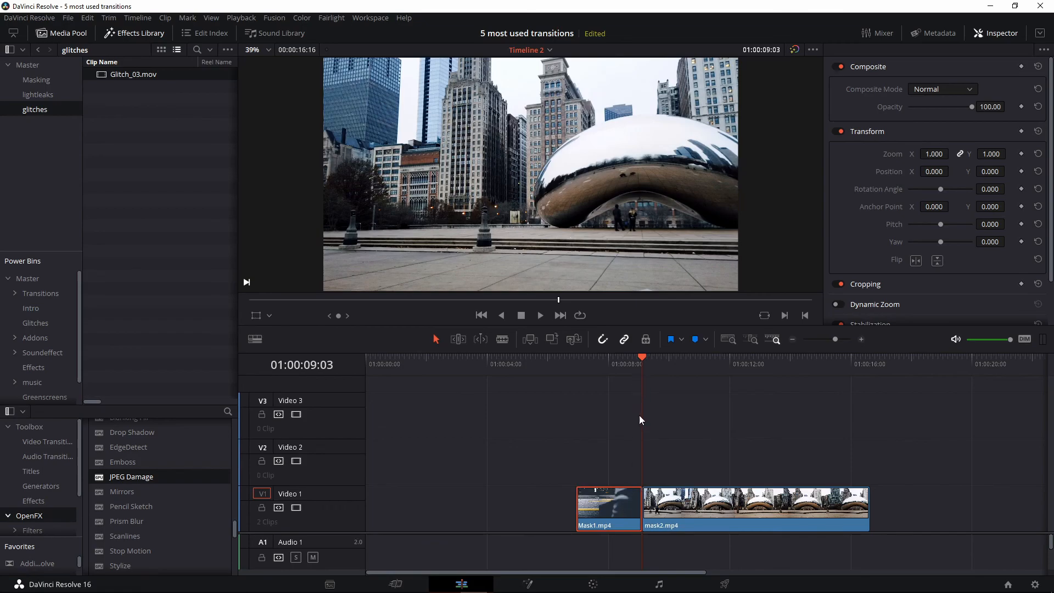
{"action": "left_click_drag", "start_coordinate": [635, 364], "coordinate": [629, 364]}
{"action": "left_click_drag", "start_coordinate": [629, 364], "coordinate": [618, 364]}
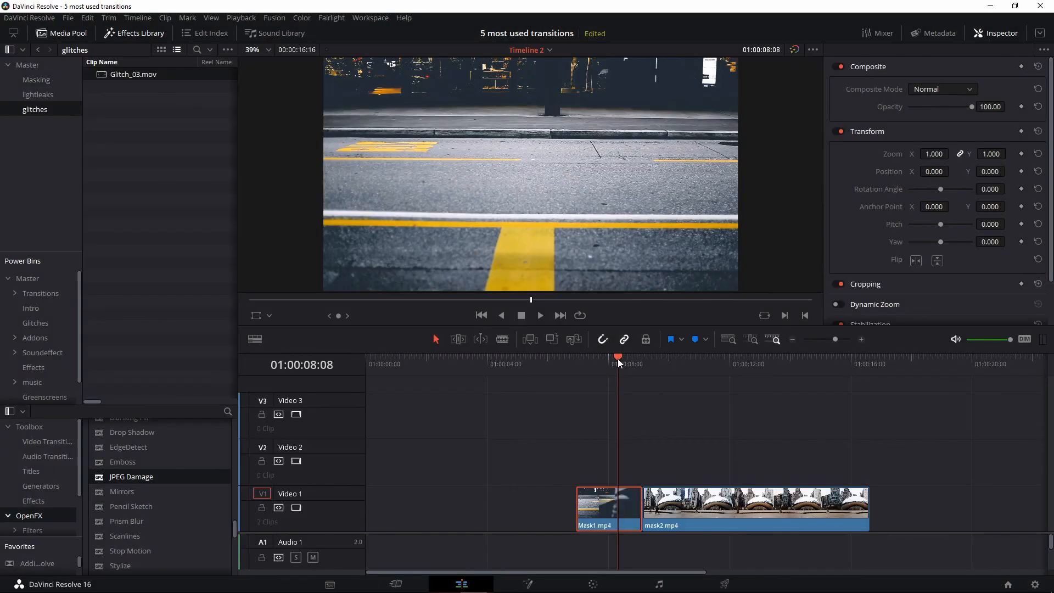
{"action": "left_click_drag", "start_coordinate": [618, 362], "coordinate": [592, 361]}
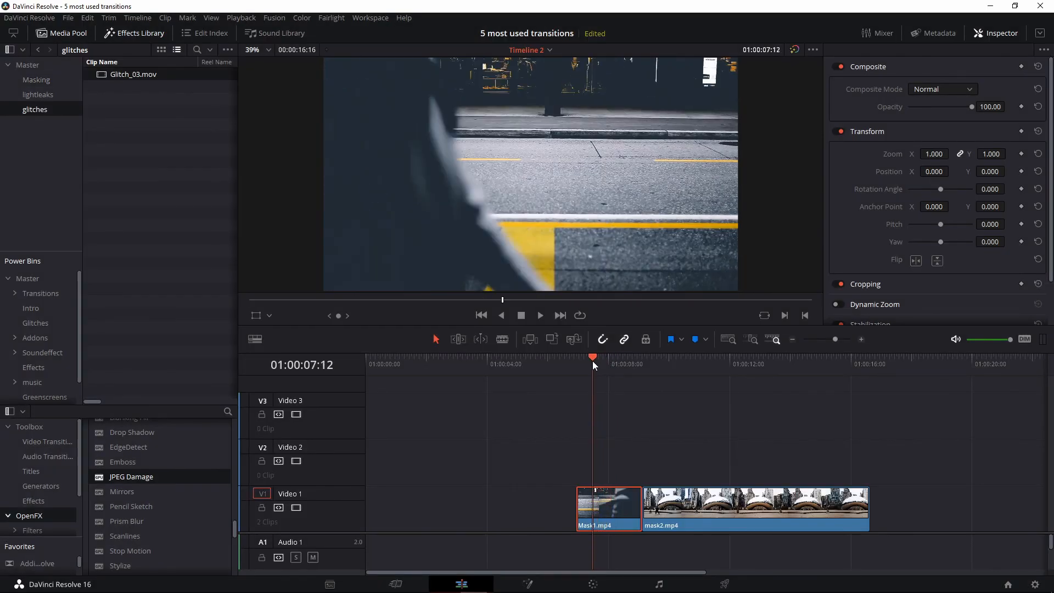
Move Mask1.mp4 up to V2 and slide mask2.mp4 left to start at the playhead
{"action": "key", "text": "Right"}
{"action": "key", "text": "Right"}
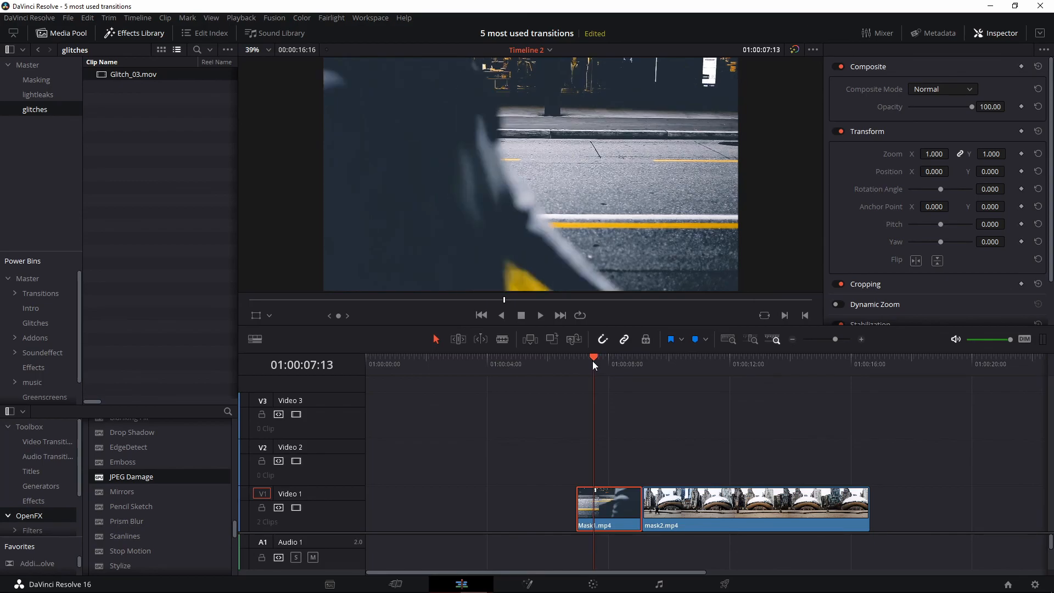
{"action": "left_click_drag", "start_coordinate": [613, 512], "coordinate": [610, 462]}
{"action": "left_click_drag", "start_coordinate": [673, 512], "coordinate": [632, 507]}
{"action": "left_click", "coordinate": [678, 407]}
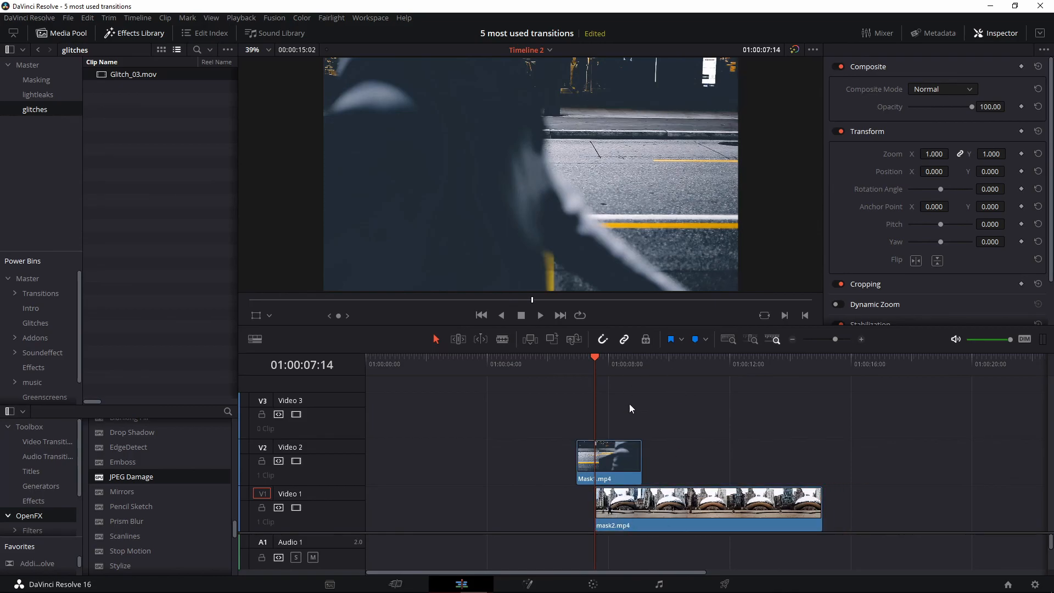
Open Mask1.mp4 on the Color page and reposition its grade node
{"action": "left_click", "coordinate": [625, 452]}
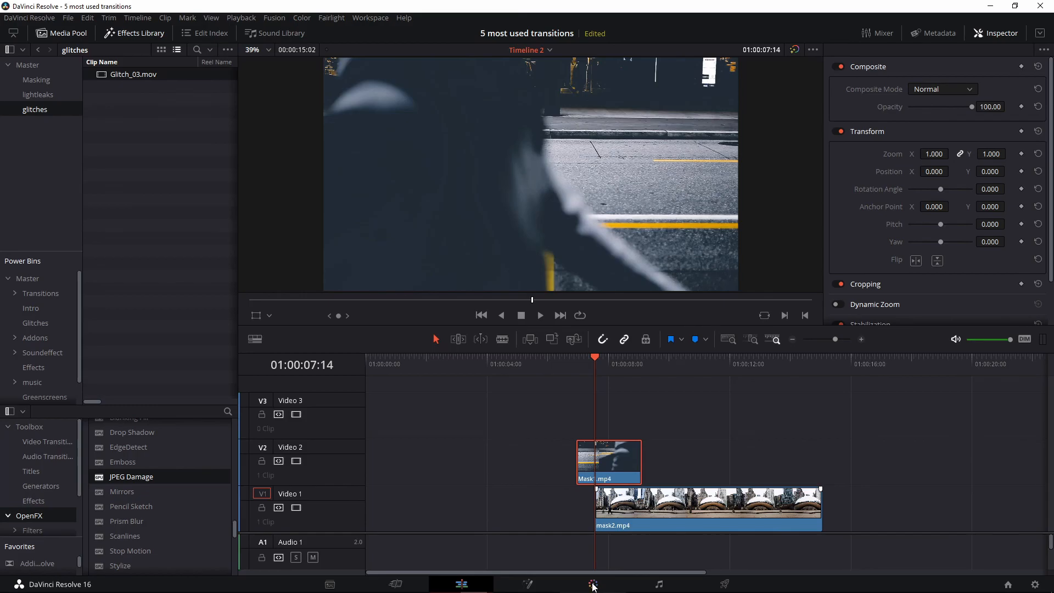
{"action": "left_click", "coordinate": [593, 584]}
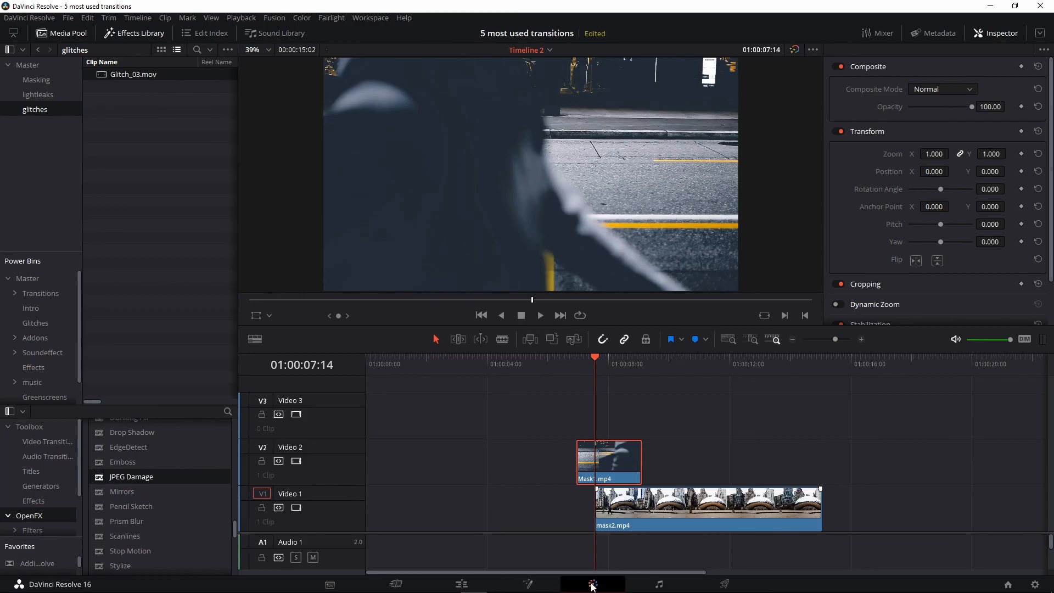
{"action": "left_click_drag", "start_coordinate": [839, 129], "coordinate": [894, 157]}
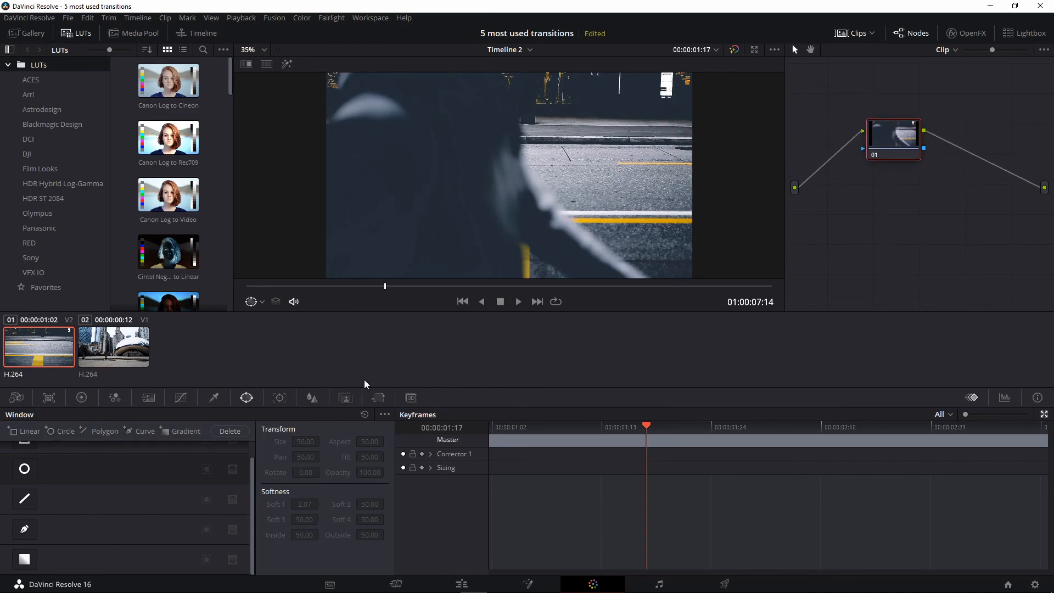
Draw a closed Curve window tracing the shadow edge down the left and enclosing the frame's right side
{"action": "left_click", "coordinate": [24, 529]}
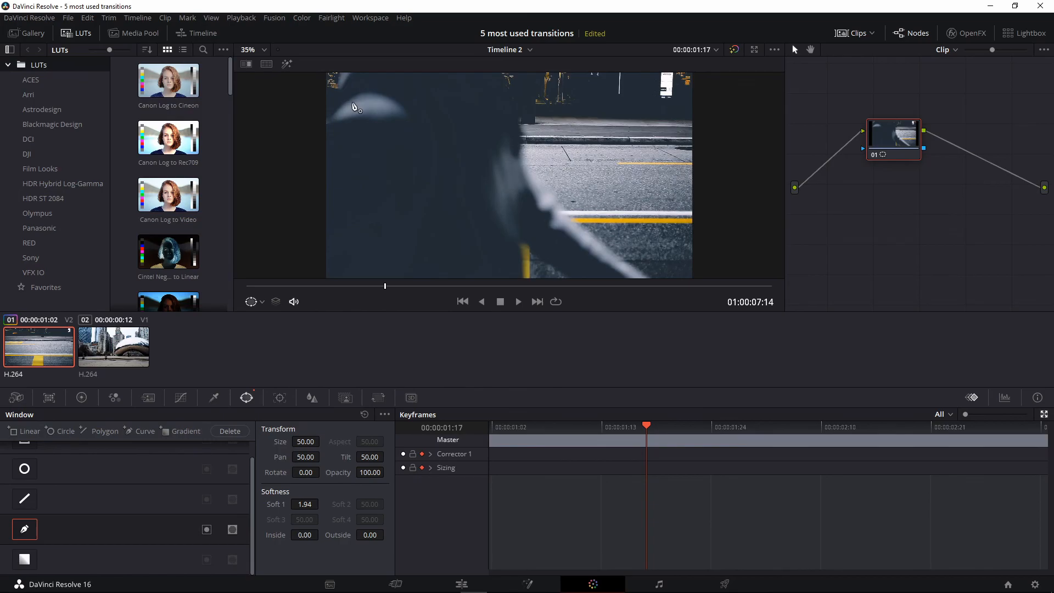
{"action": "scroll", "coordinate": [354, 106], "scroll_direction": "down", "scroll_amount": 2}
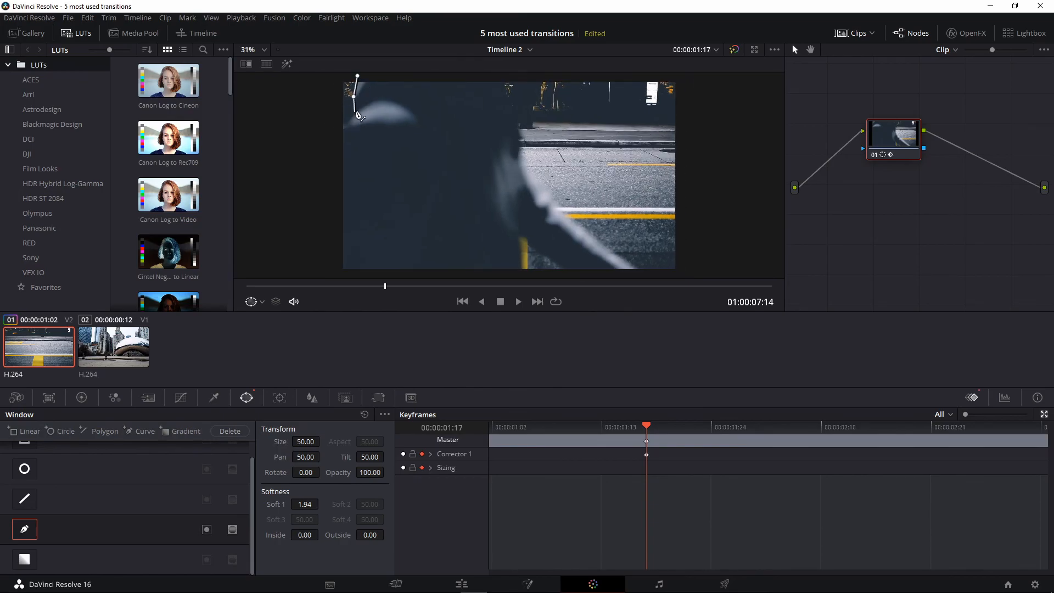
{"action": "left_click", "coordinate": [351, 116]}
{"action": "left_click", "coordinate": [341, 127]}
{"action": "left_click", "coordinate": [332, 211]}
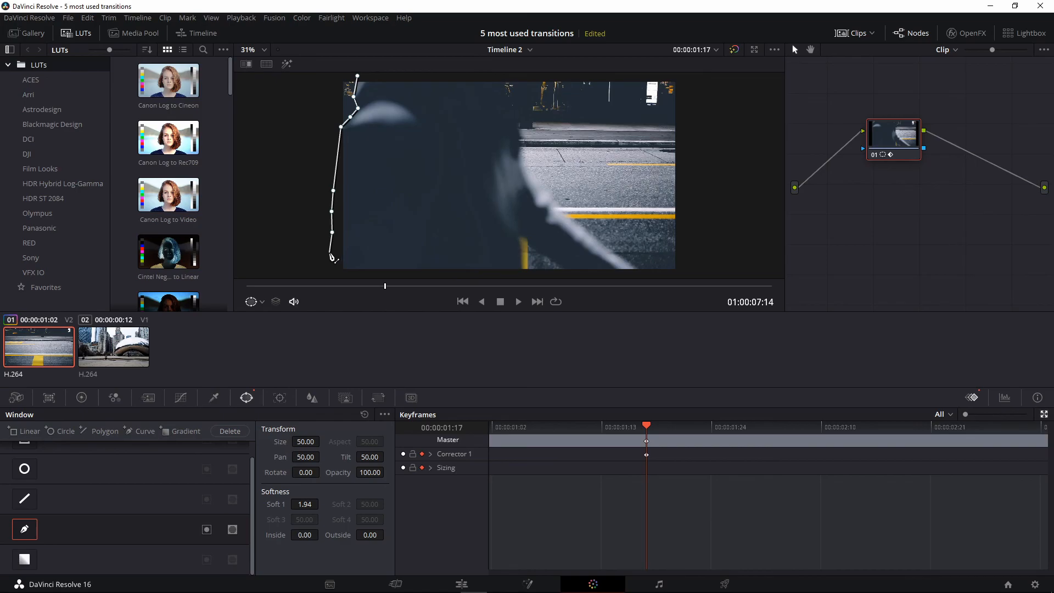
{"action": "left_click", "coordinate": [333, 275]}
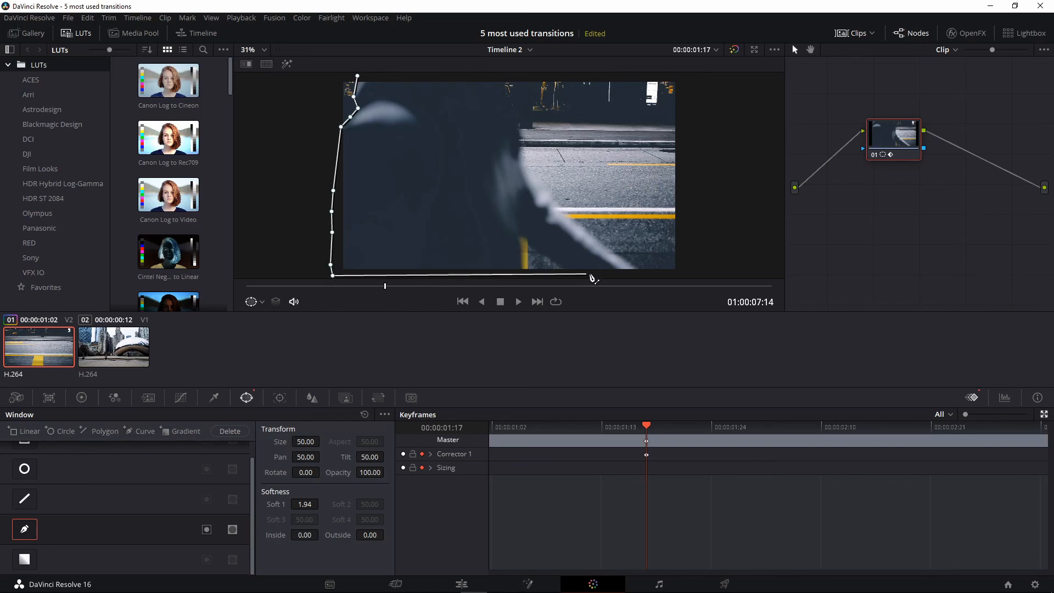
{"action": "left_click", "coordinate": [701, 276]}
{"action": "left_click", "coordinate": [692, 81]}
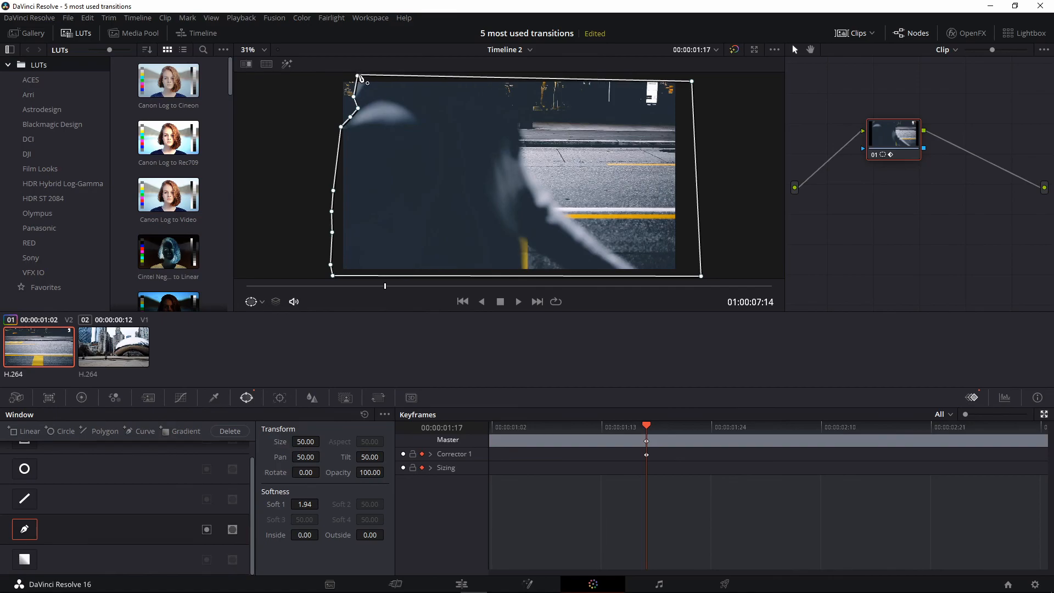
{"action": "left_click", "coordinate": [358, 76]}
{"action": "left_click_drag", "start_coordinate": [692, 81], "coordinate": [692, 73]}
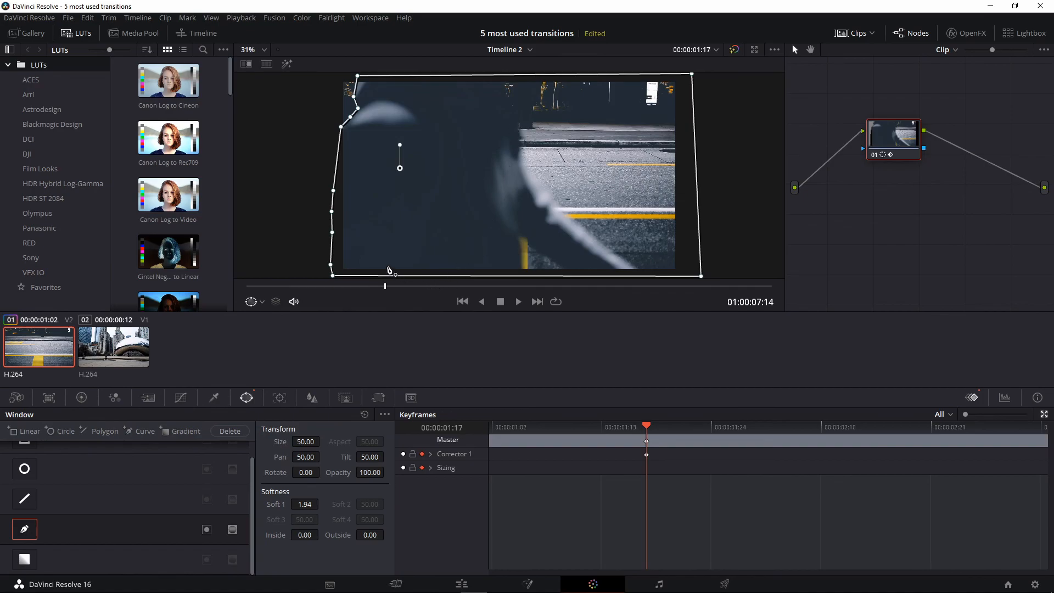
Keyframe the curve mask over the first three frames, sliding it right and reshaping its edge along the shadow
{"action": "key", "text": "Right"}
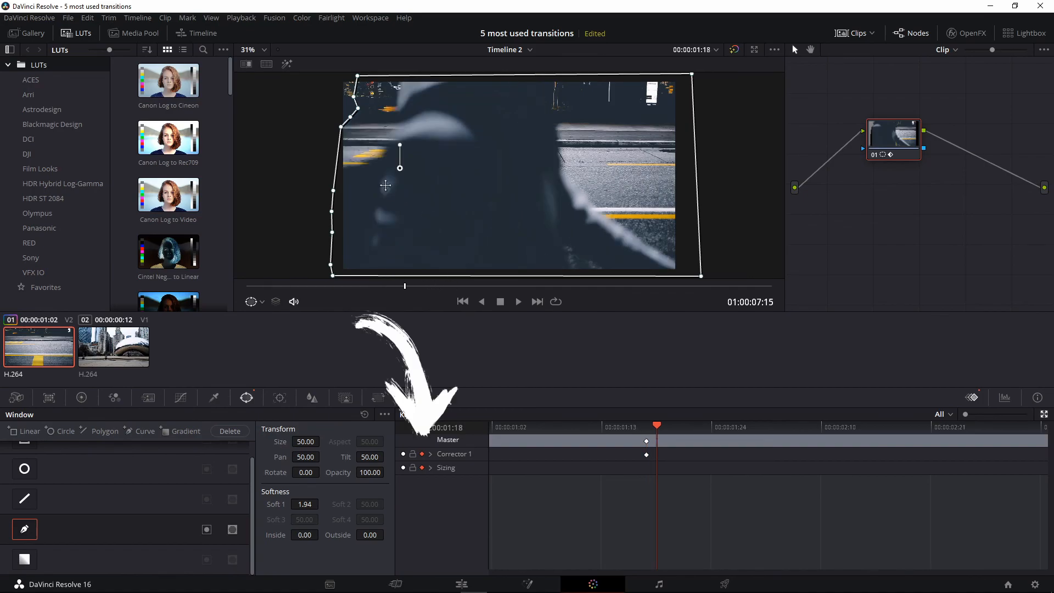
{"action": "left_click_drag", "start_coordinate": [400, 167], "coordinate": [487, 171]}
{"action": "key", "text": "Right"}
{"action": "key", "text": "Right"}
{"action": "left_click_drag", "start_coordinate": [428, 242], "coordinate": [483, 242]}
{"action": "left_click_drag", "start_coordinate": [465, 270], "coordinate": [479, 268]}
{"action": "scroll", "coordinate": [513, 219], "scroll_direction": "down", "scroll_amount": 1}
Continue frame by frame, pushing the mask's points further right across the frame
{"action": "key", "text": "Right"}
{"action": "left_click_drag", "start_coordinate": [542, 175], "coordinate": [588, 174]}
{"action": "left_click_drag", "start_coordinate": [537, 211], "coordinate": [547, 211]}
{"action": "left_click_drag", "start_coordinate": [542, 85], "coordinate": [534, 84]}
{"action": "left_click_drag", "start_coordinate": [534, 240], "coordinate": [538, 246]}
{"action": "key", "text": "Right"}
{"action": "left_click_drag", "start_coordinate": [544, 177], "coordinate": [600, 183]}
{"action": "left_click_drag", "start_coordinate": [591, 229], "coordinate": [610, 232]}
{"action": "left_click_drag", "start_coordinate": [594, 247], "coordinate": [609, 269]}
{"action": "left_click_drag", "start_coordinate": [560, 276], "coordinate": [624, 277]}
{"action": "key", "text": "Right"}
{"action": "left_click_drag", "start_coordinate": [631, 231], "coordinate": [674, 232]}
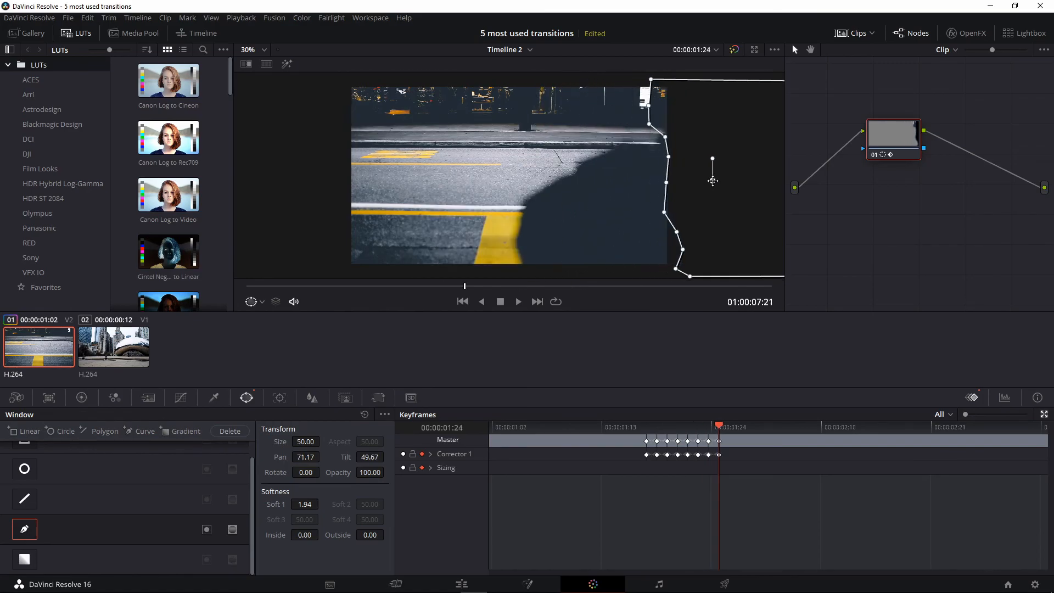
Return to the start of the wipe and pull the mask's left points outward
{"action": "key", "text": "Right"}
{"action": "left_click_drag", "start_coordinate": [740, 185], "coordinate": [742, 184]}
{"action": "left_click_drag", "start_coordinate": [484, 286], "coordinate": [375, 287]}
{"action": "left_click_drag", "start_coordinate": [348, 129], "coordinate": [323, 113]}
{"action": "left_click_drag", "start_coordinate": [365, 112], "coordinate": [321, 98]}
{"action": "left_click_drag", "start_coordinate": [361, 101], "coordinate": [345, 85]}
{"action": "key", "text": "Right"}
{"action": "key", "text": "Right"}
{"action": "left_click_drag", "start_coordinate": [395, 286], "coordinate": [345, 286]}
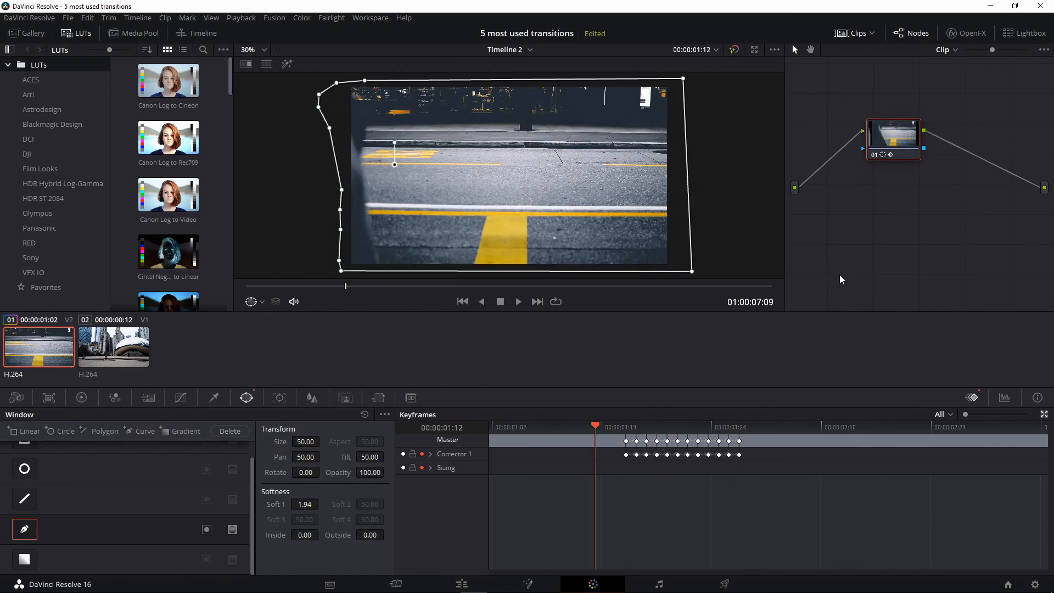
Add an alpha output to the node graph, connect the mask node to it, and play the wipe
{"action": "right_click", "coordinate": [828, 305]}
{"action": "left_click", "coordinate": [832, 366]}
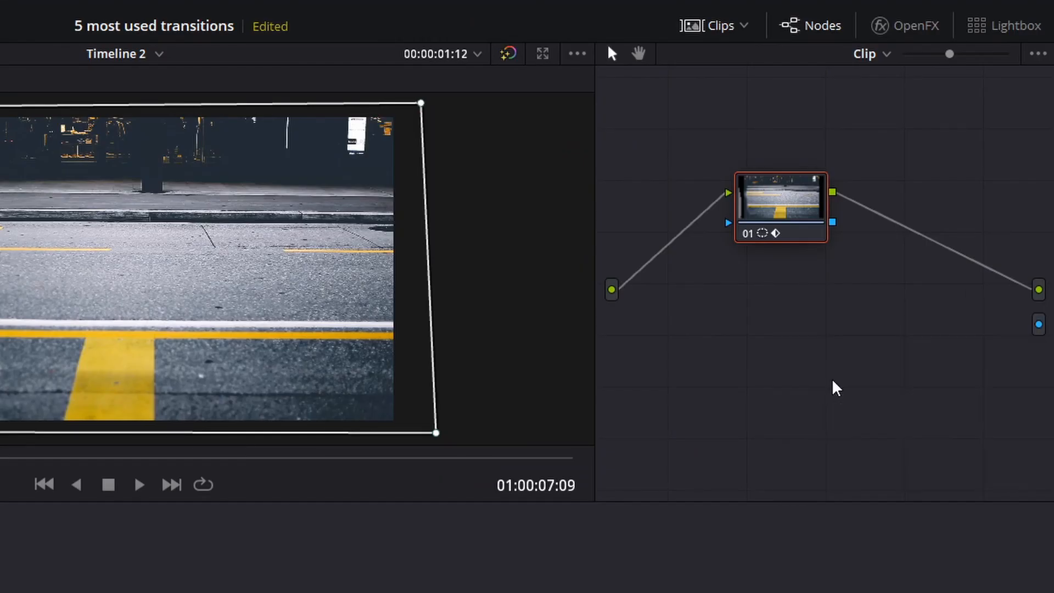
{"action": "left_click_drag", "start_coordinate": [833, 222], "coordinate": [1039, 325]}
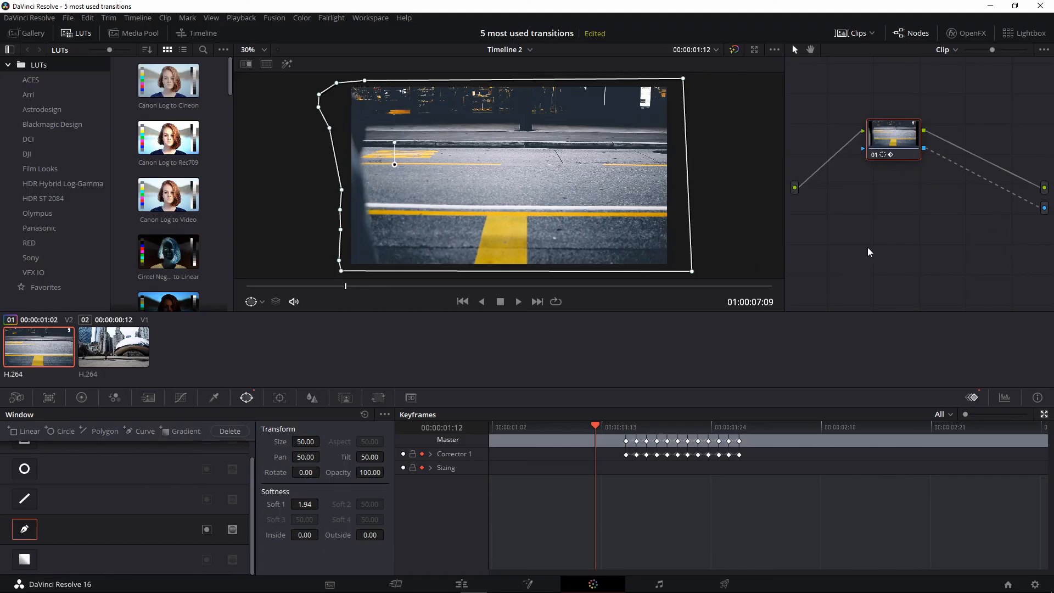
{"action": "key", "text": "space"}
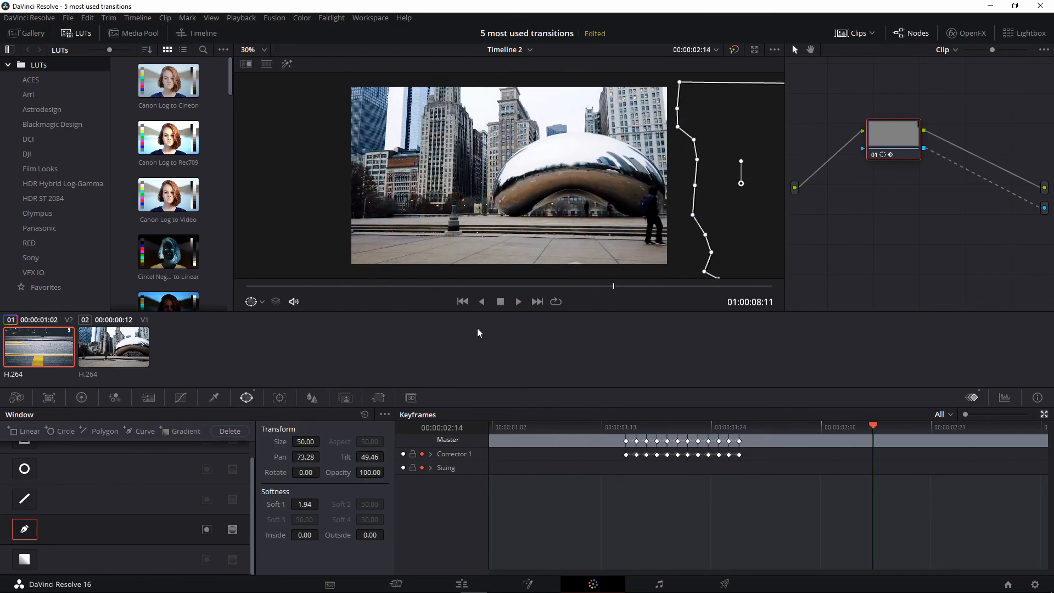
{"action": "left_click", "coordinate": [462, 585]}
{"action": "left_click_drag", "start_coordinate": [572, 360], "coordinate": [605, 356]}
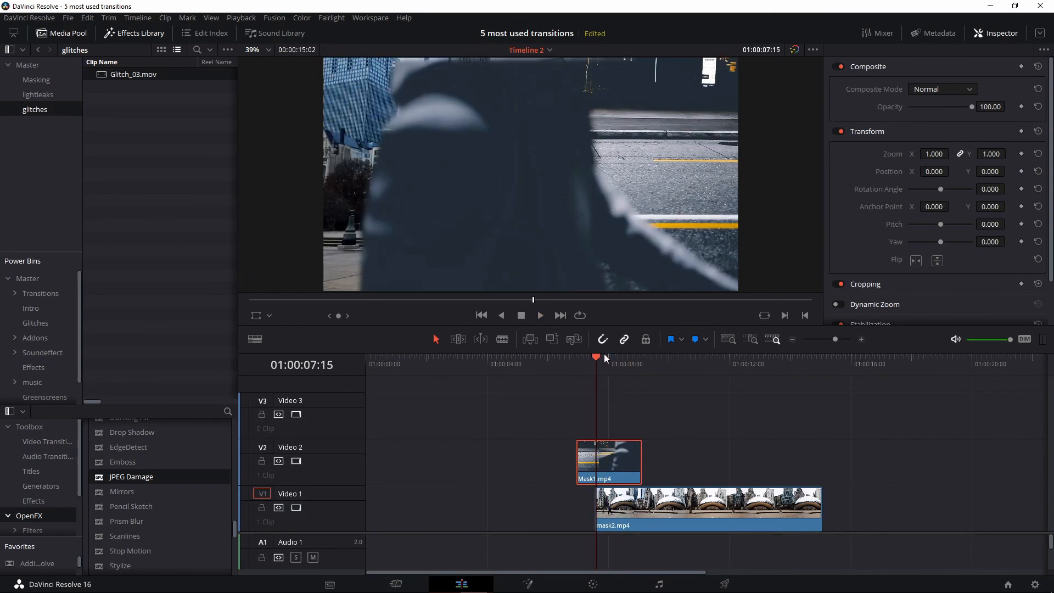
{"action": "left_click", "coordinate": [593, 584]}
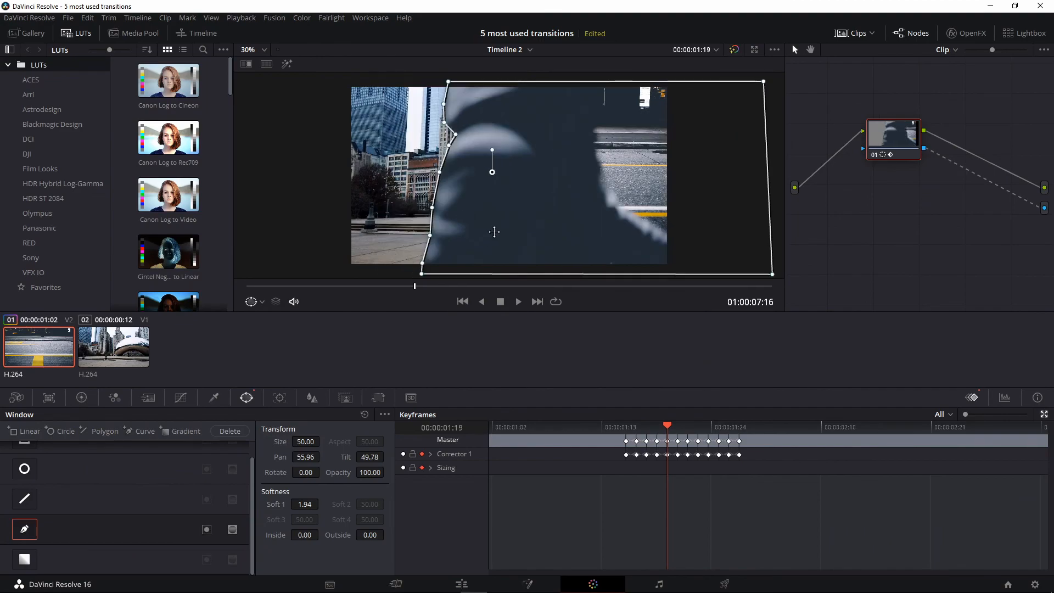
{"action": "key", "text": "Left"}
{"action": "key", "text": "Left"}
{"action": "key", "text": "Left"}
{"action": "key", "text": "Left"}
{"action": "key", "text": "Left"}
{"action": "key", "text": "Right"}
{"action": "key", "text": "Right"}
{"action": "key", "text": "Right"}
{"action": "key", "text": "Right"}
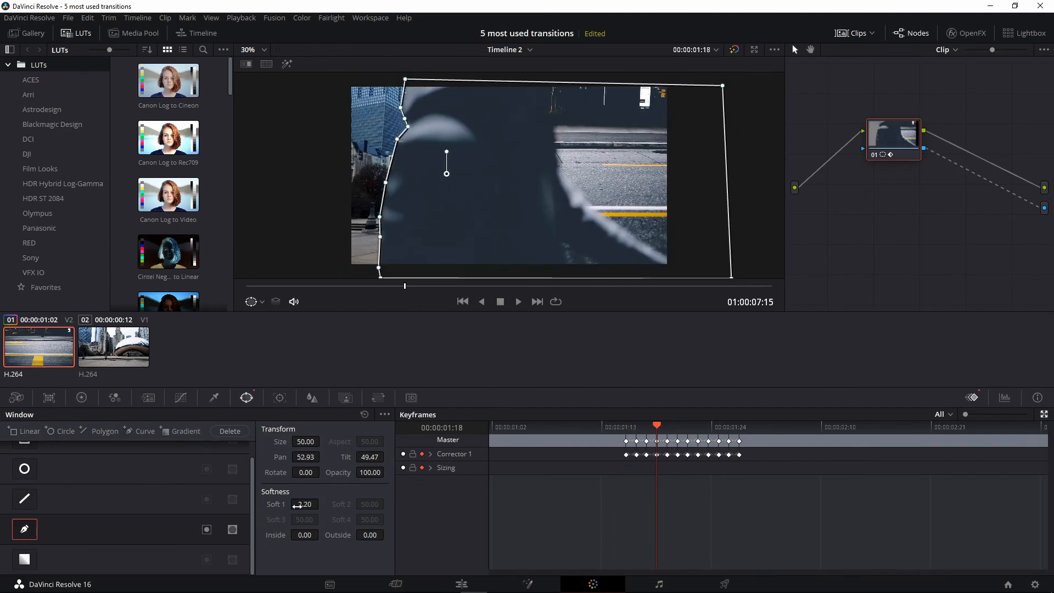
{"action": "key", "text": "space"}
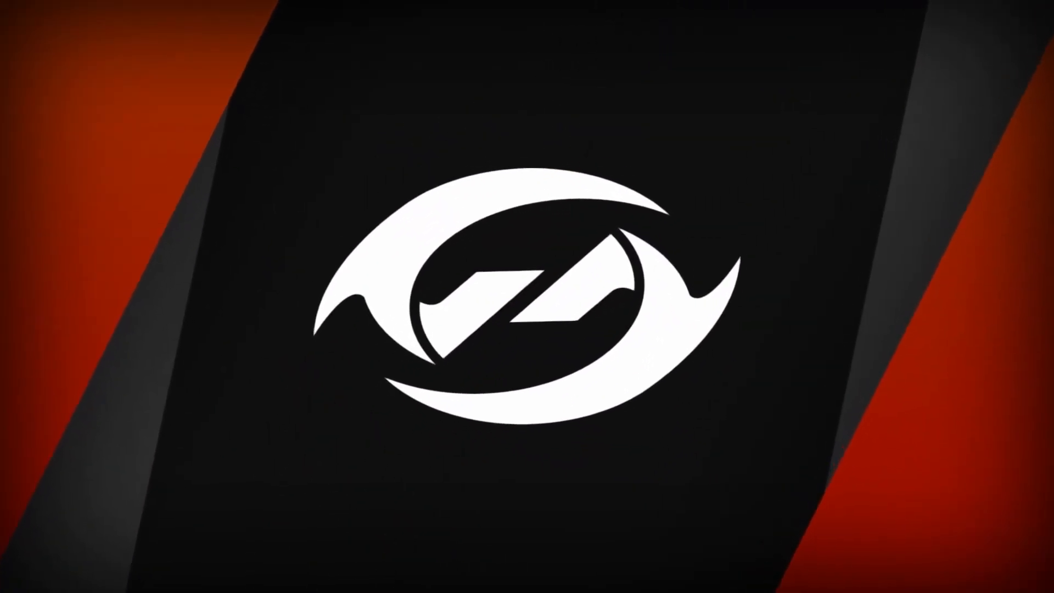